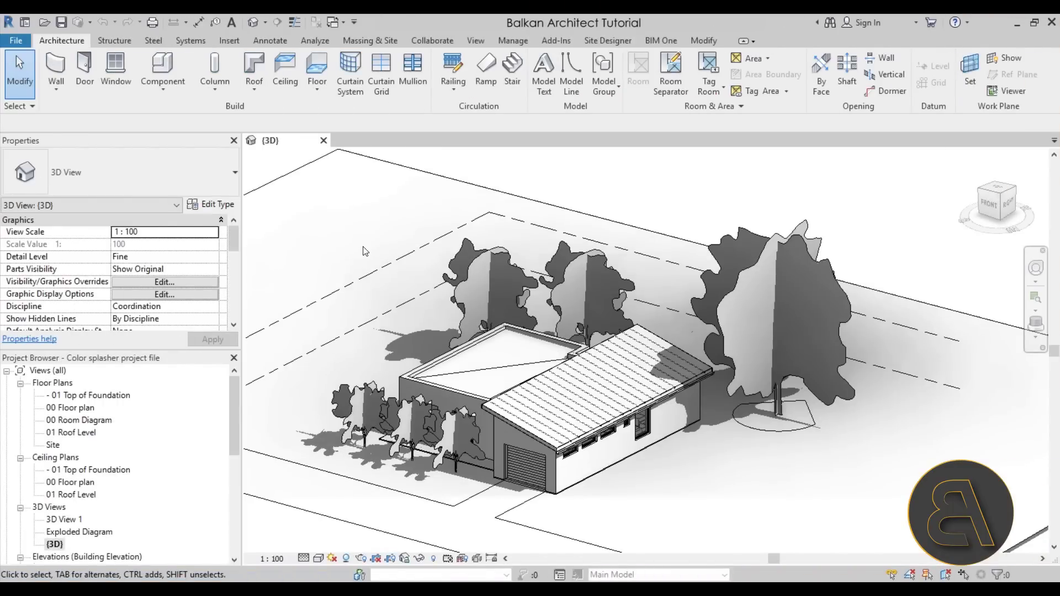
Orbit and pan the 3D view to frame the house from a low side angle.
scroll(521, 299, down, 3)
shift+middle_drag(521, 298, 579, 454)
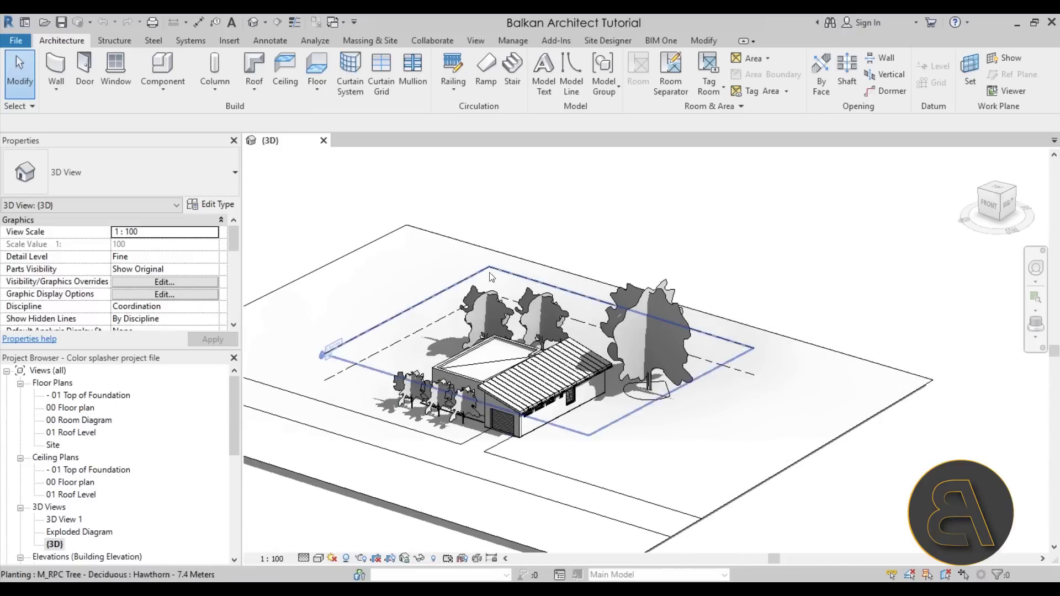
middle_drag(478, 412, 498, 397)
scroll(498, 396, up, 3)
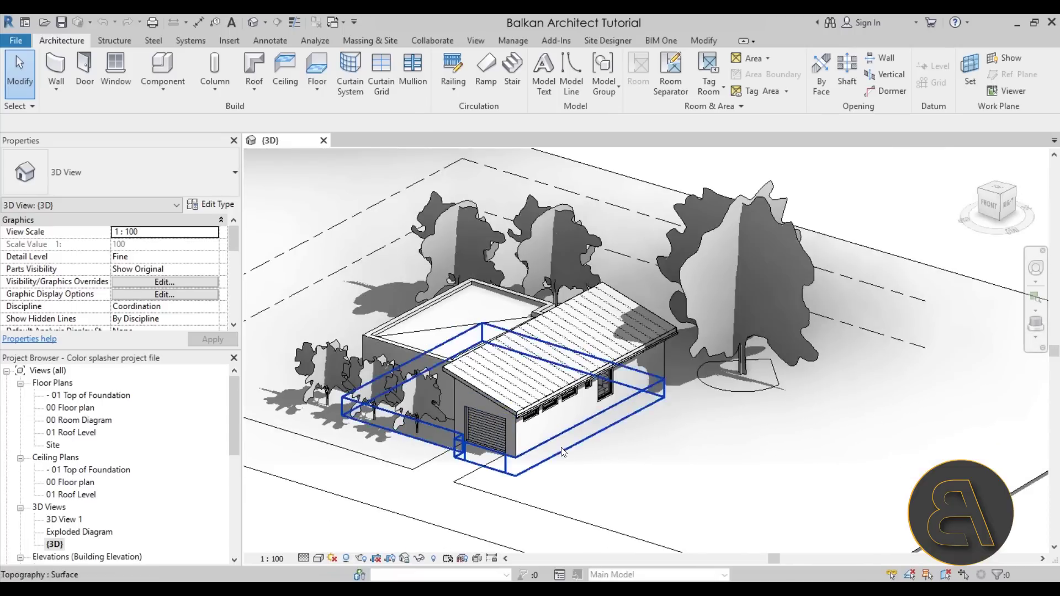
middle_drag(562, 452, 572, 433)
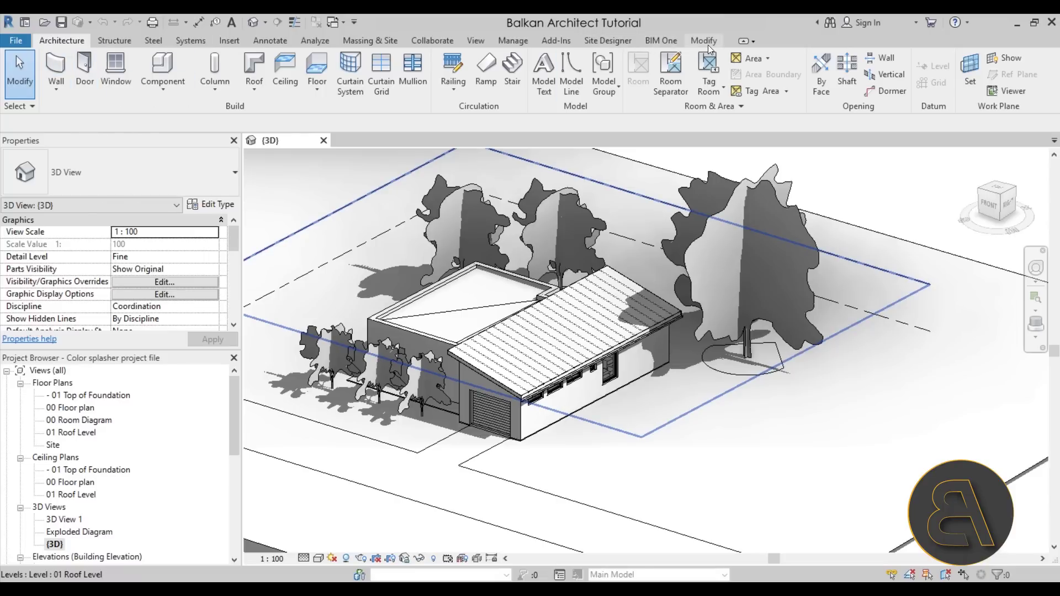
Launch Color Splasher from the BIM One tab and move its dialog aside to uncover the house.
click(651, 42)
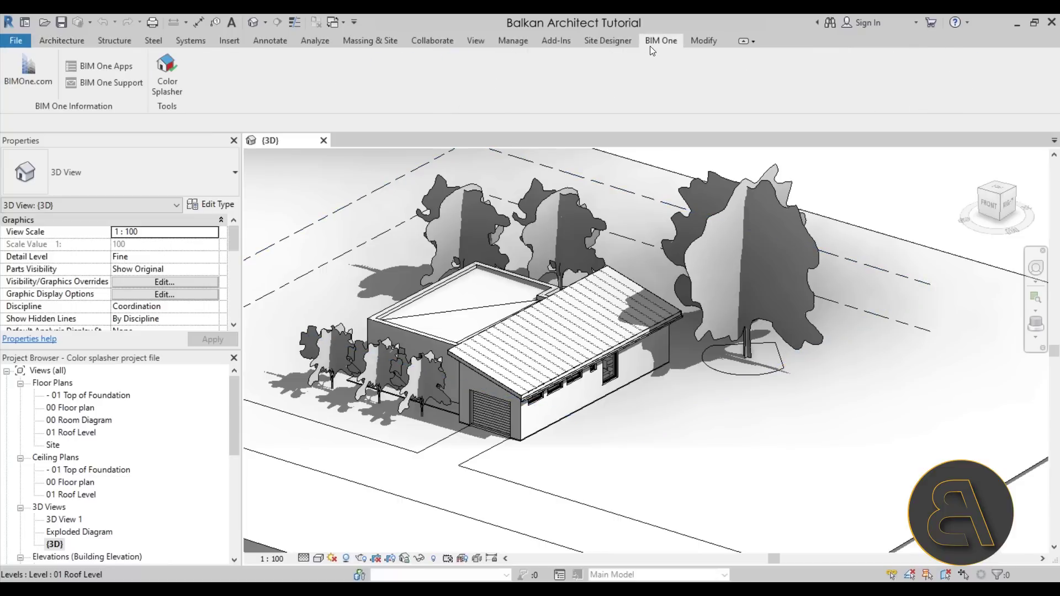
click(169, 93)
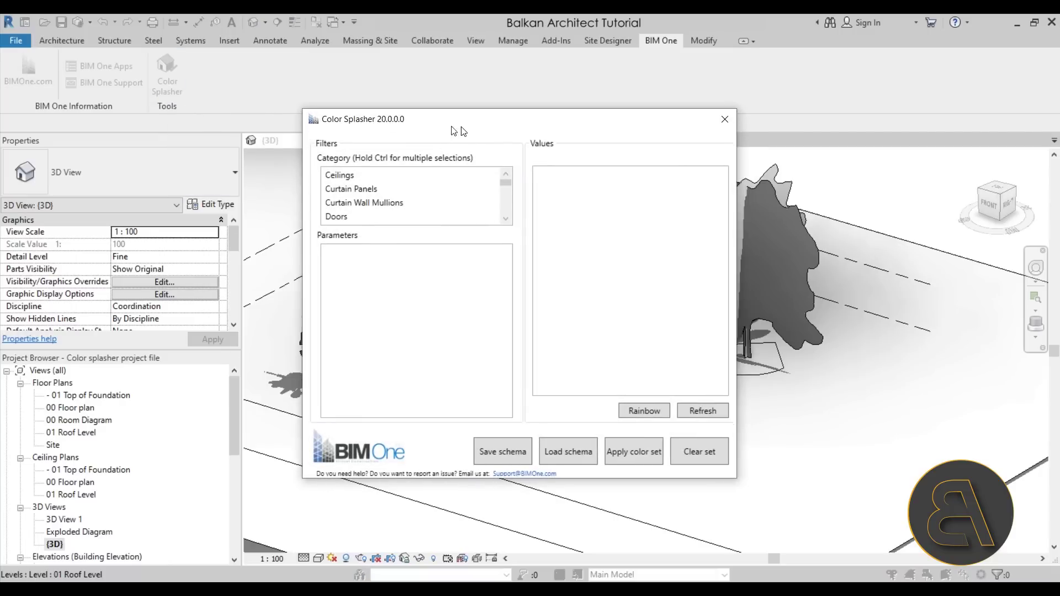
drag(453, 130, 238, 95)
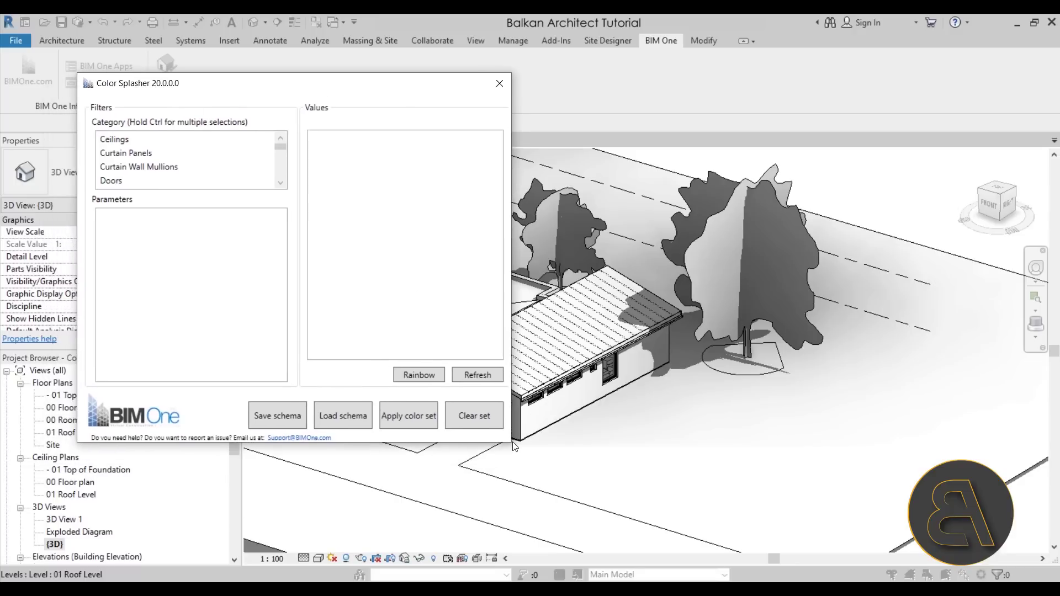
click(223, 182)
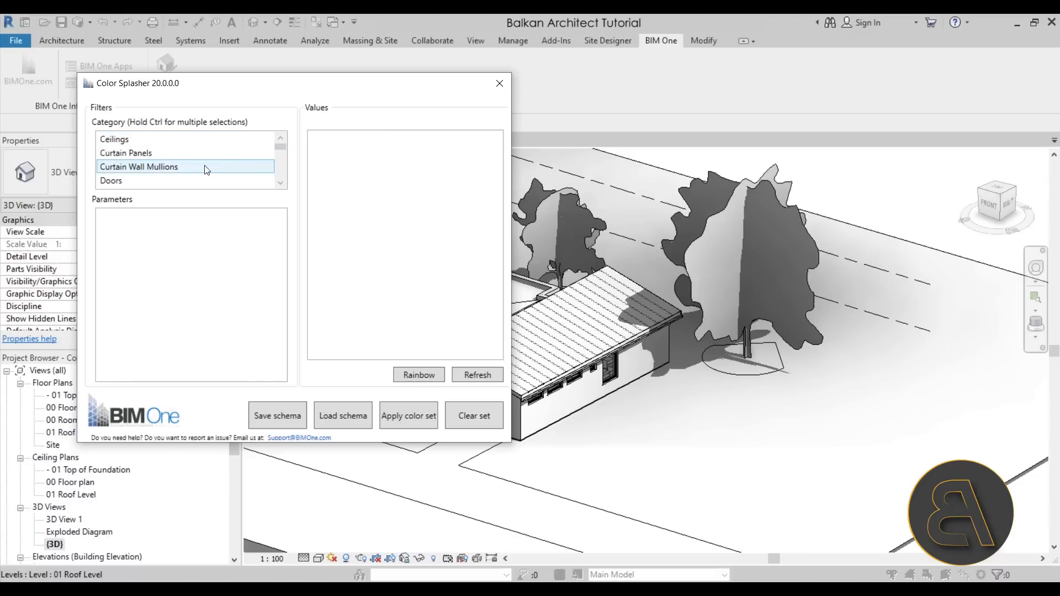
Choose Walls as the category and Length as the parameter, generating colours for values like 80, 139, 150.
scroll(208, 172, down, 5)
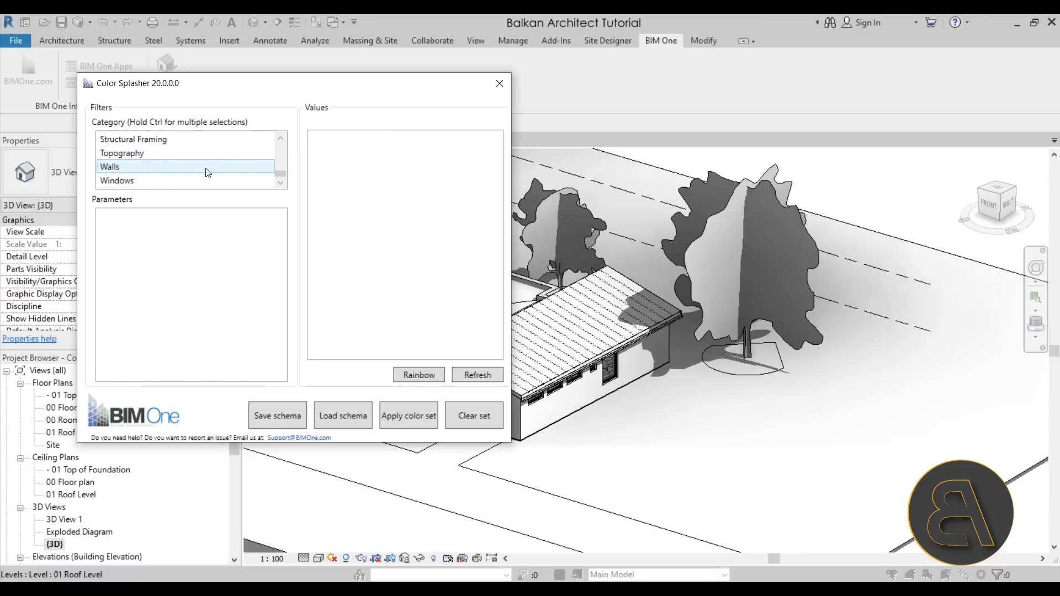
click(135, 167)
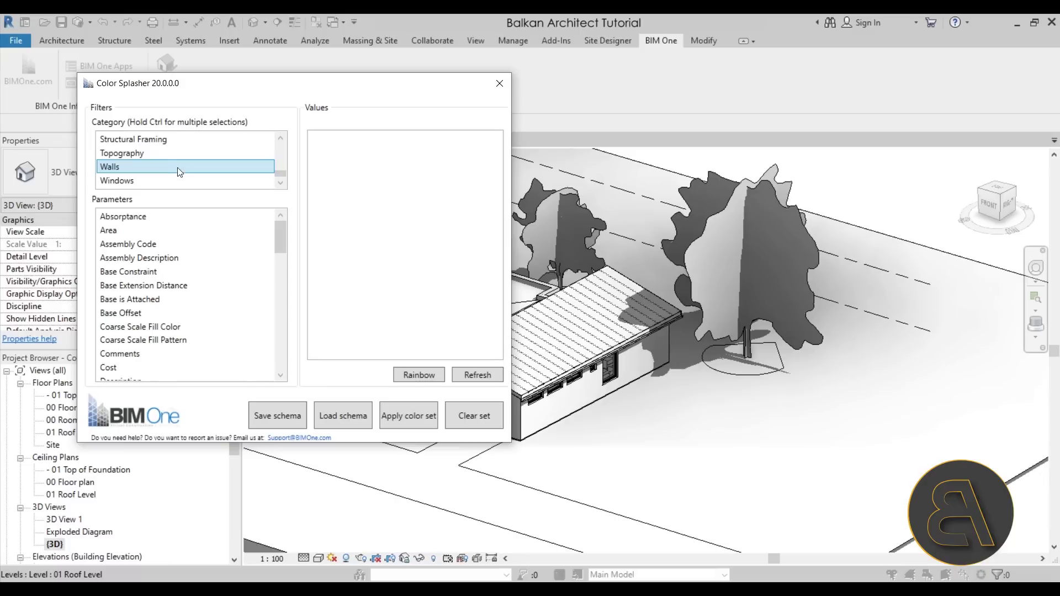
scroll(178, 172, up, 7)
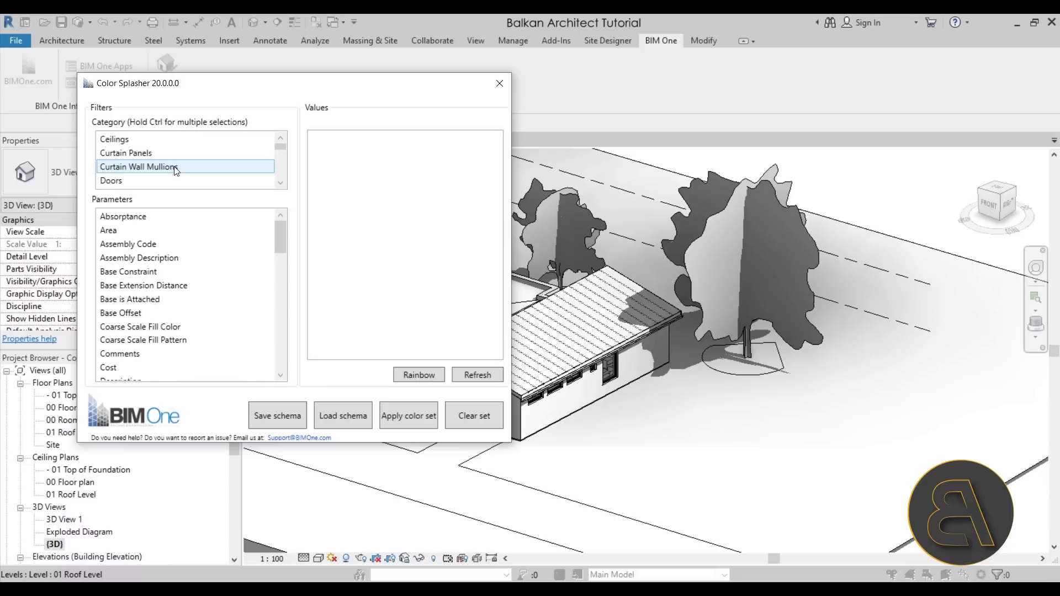
scroll(175, 170, down, 7)
scroll(176, 170, up, 1)
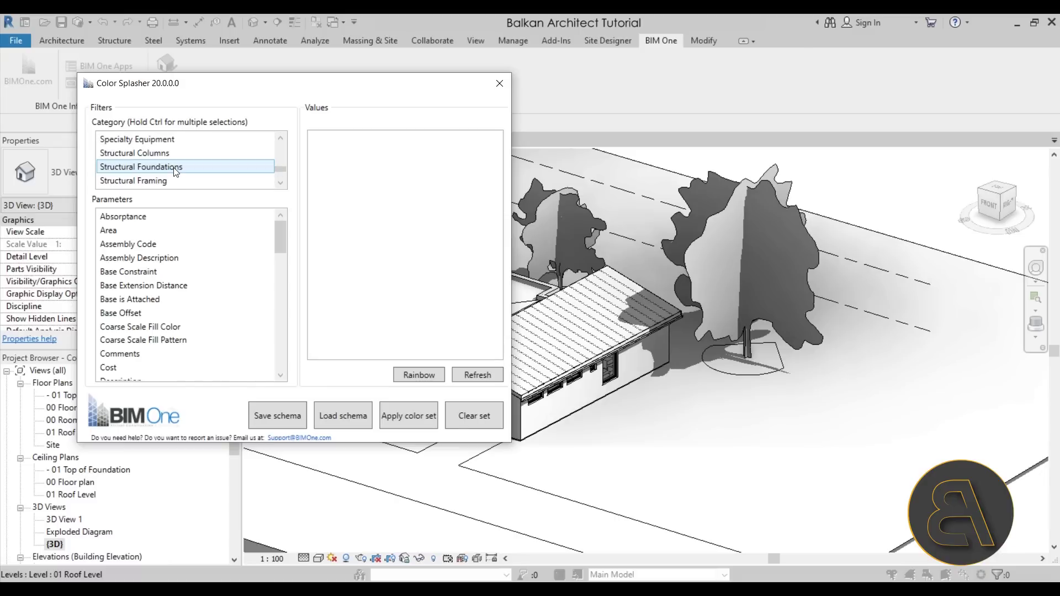
scroll(176, 172, up, 1)
scroll(175, 172, up, 5)
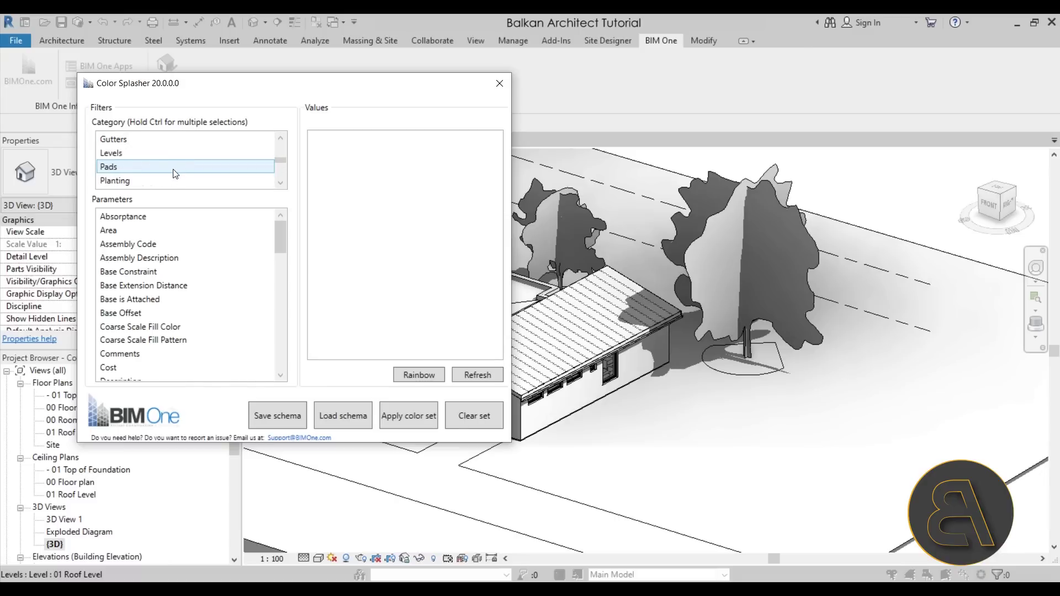
scroll(174, 172, down, 7)
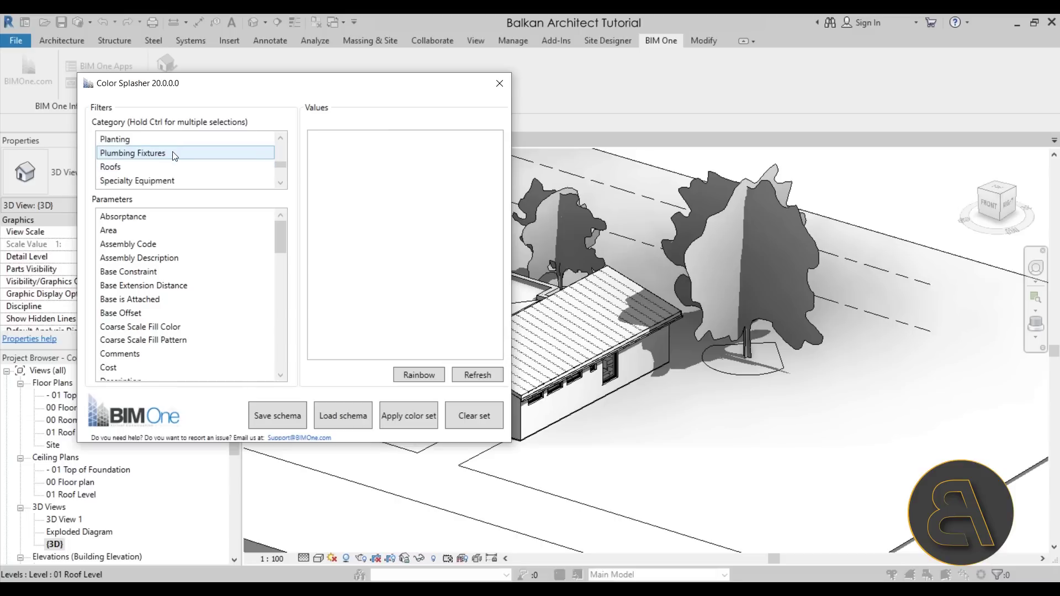
click(173, 167)
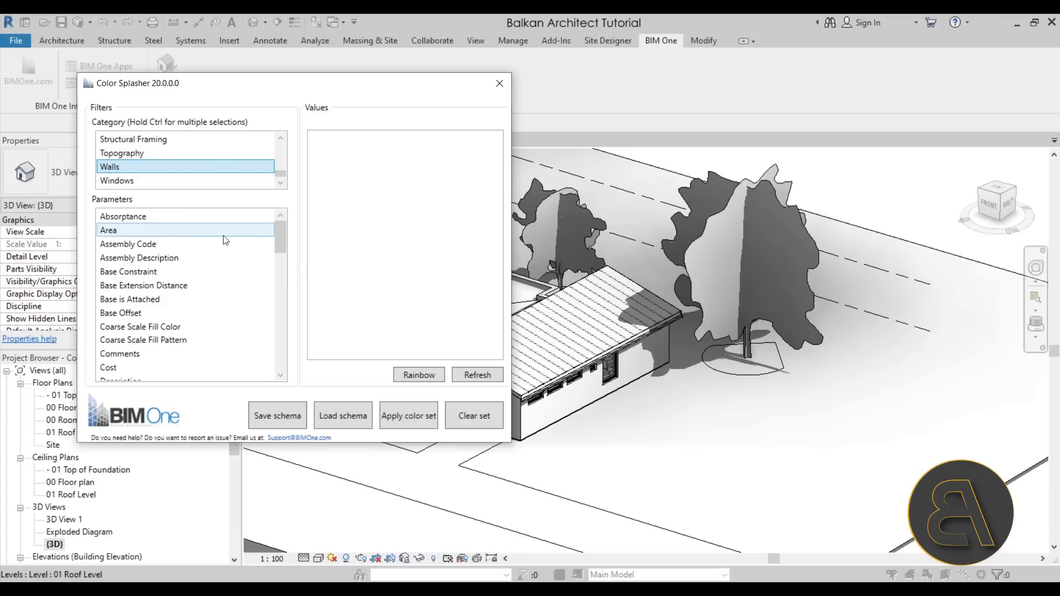
mouse_move(283, 243)
mouse_down()
mouse_move(287, 380)
mouse_move(288, 241)
mouse_up()
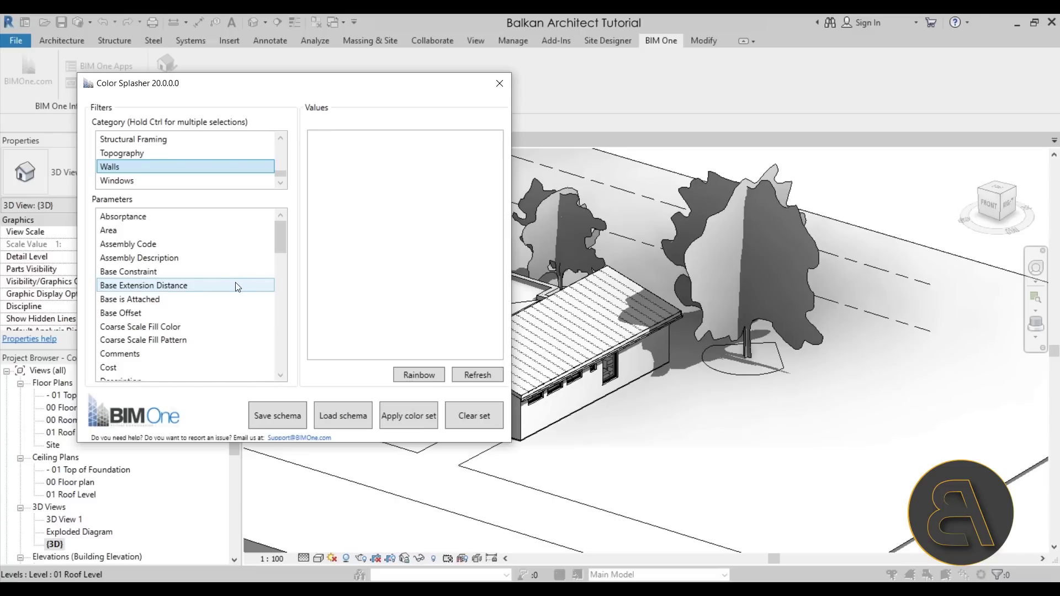
scroll(238, 287, down, 6)
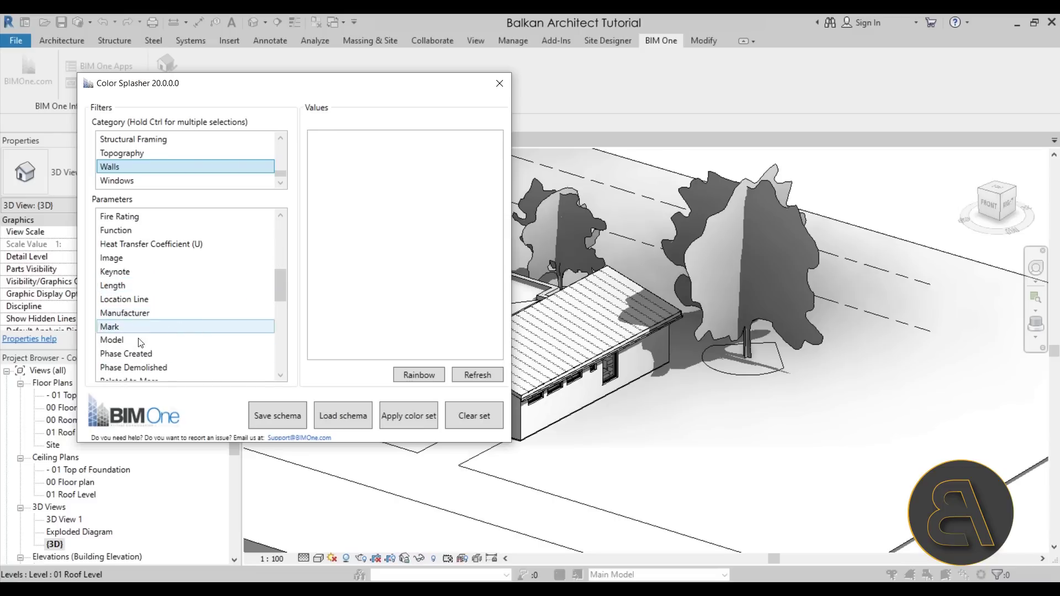
click(125, 286)
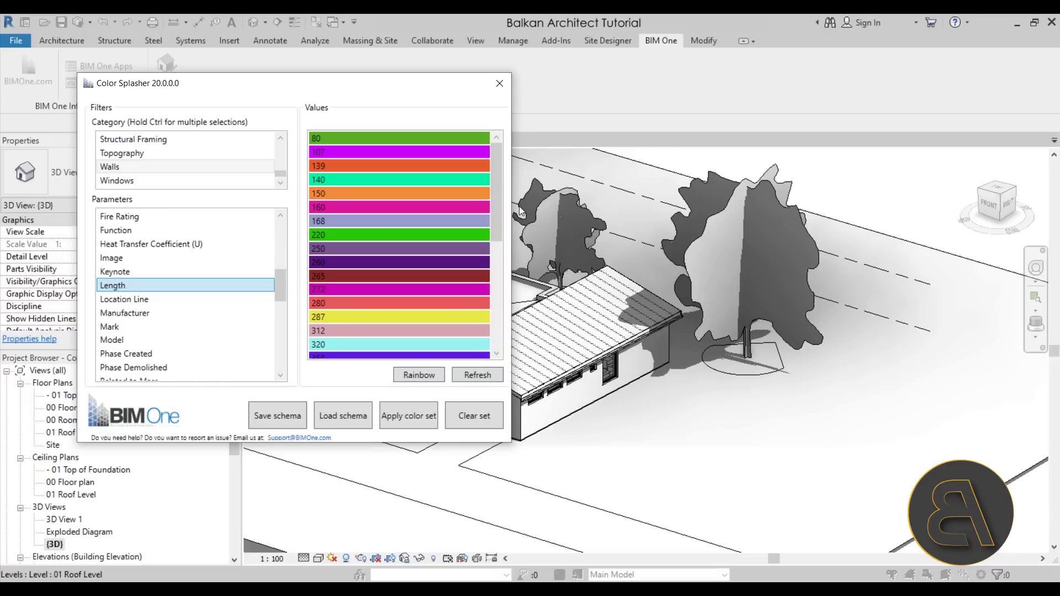
mouse_move(498, 200)
mouse_down()
mouse_move(497, 276)
mouse_move(497, 175)
mouse_move(492, 317)
mouse_move(483, 187)
mouse_up()
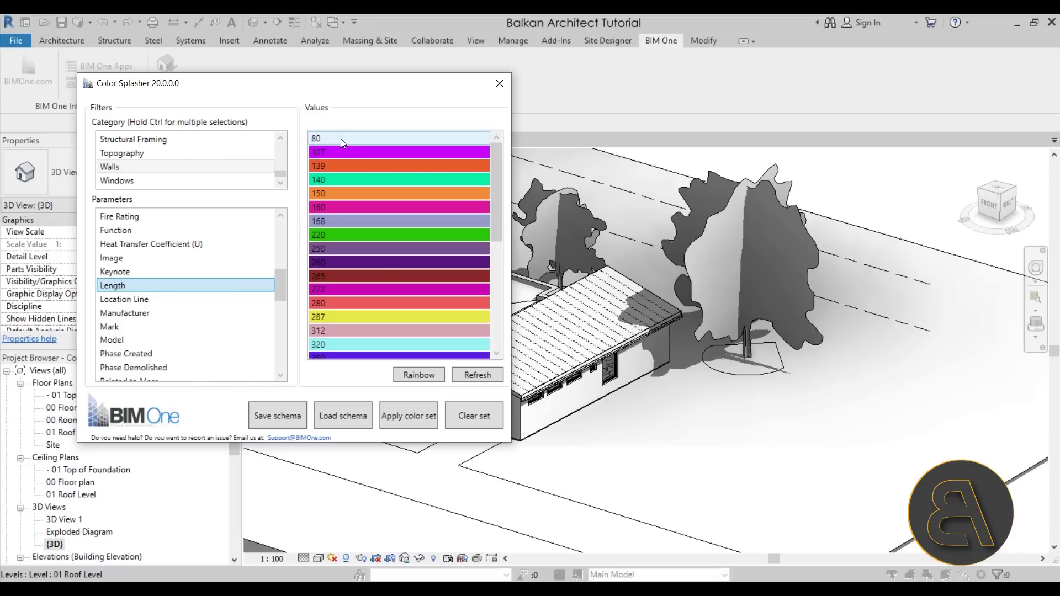
scroll(403, 245, down, 1)
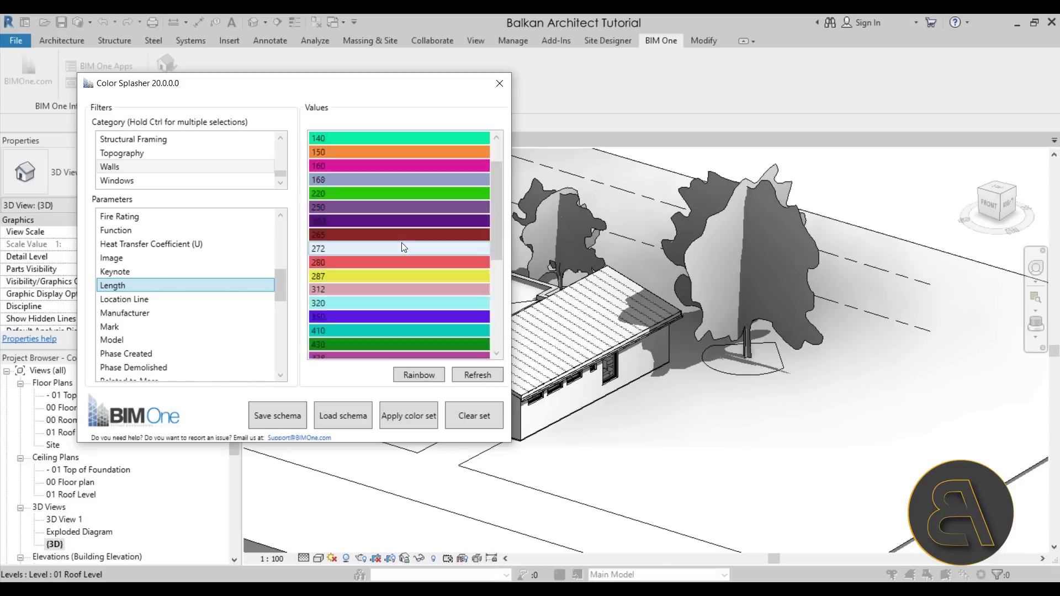
scroll(402, 247, down, 5)
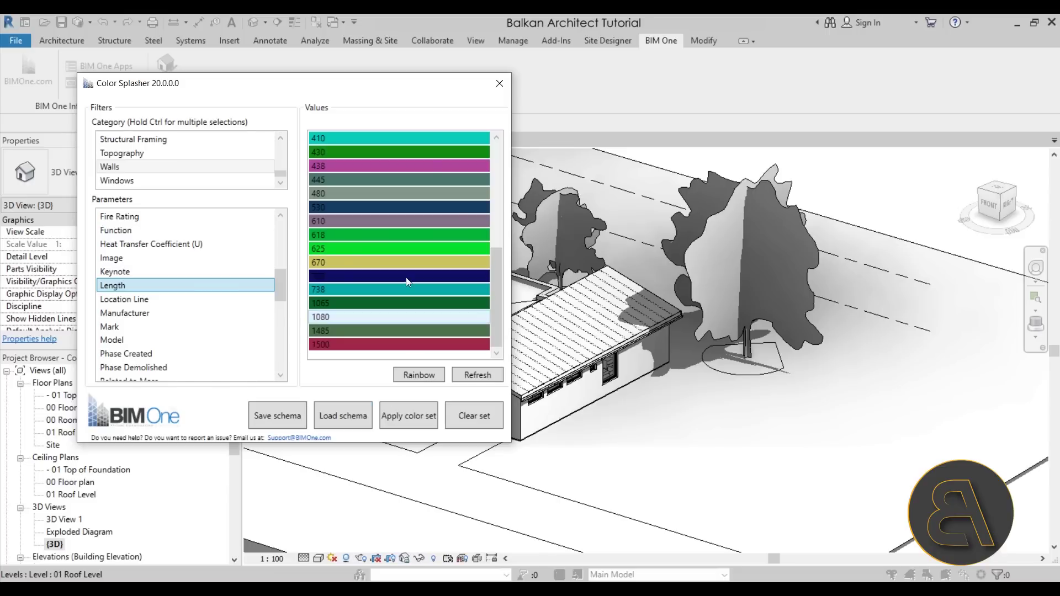
scroll(405, 277, up, 6)
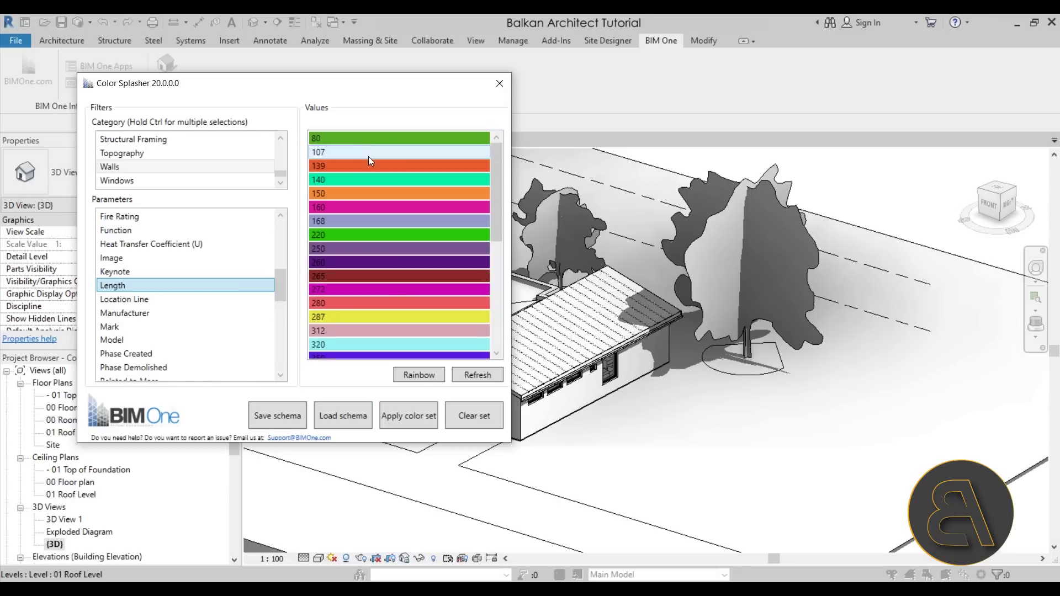
scroll(336, 158, down, 6)
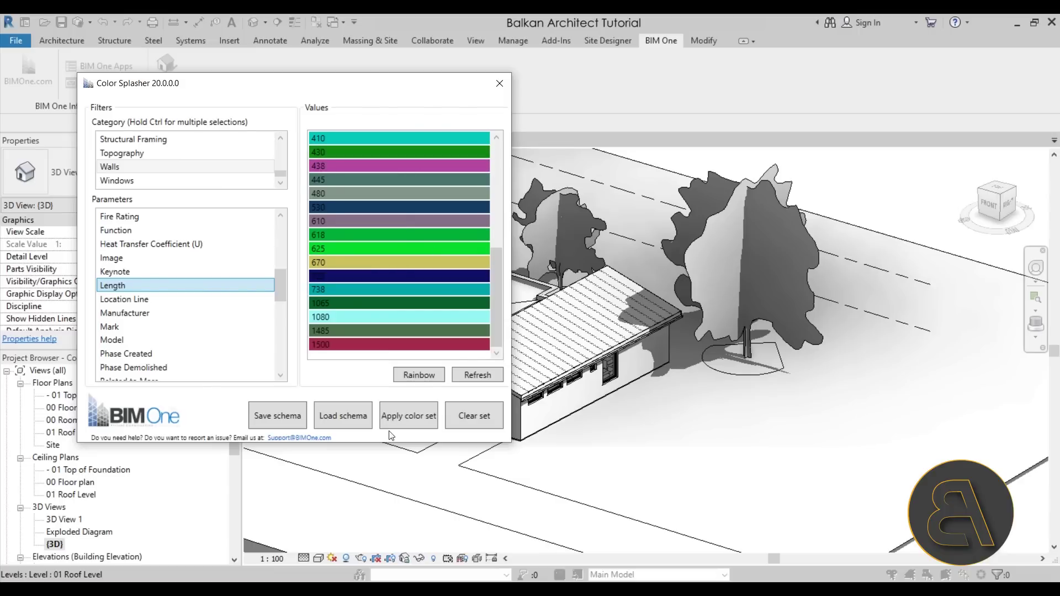
Apply the wall-length colour set, move the dialog aside to inspect the coloured walls, then close it.
click(410, 424)
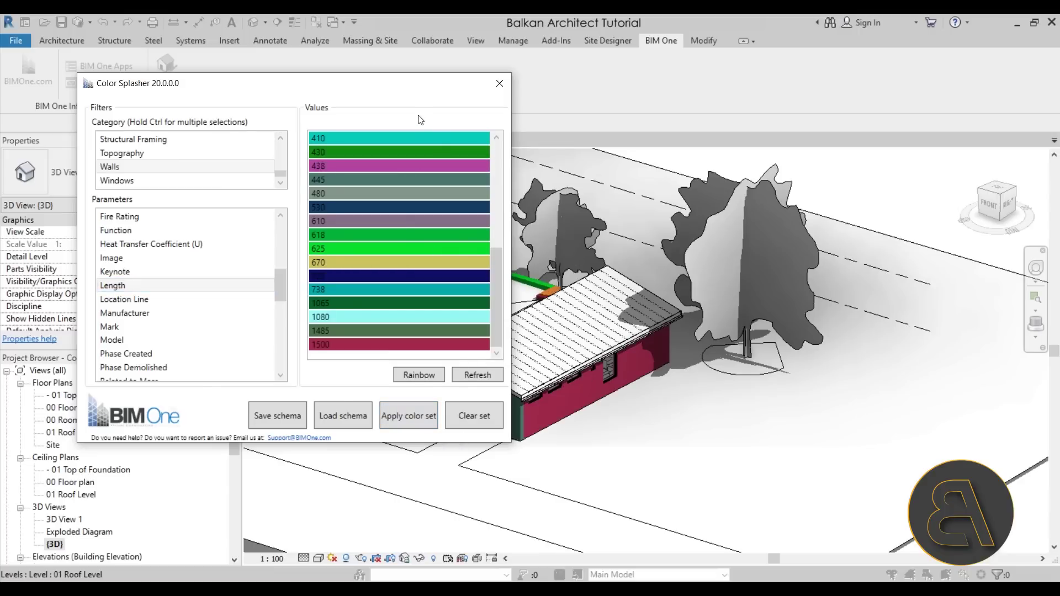
drag(416, 94, 369, 52)
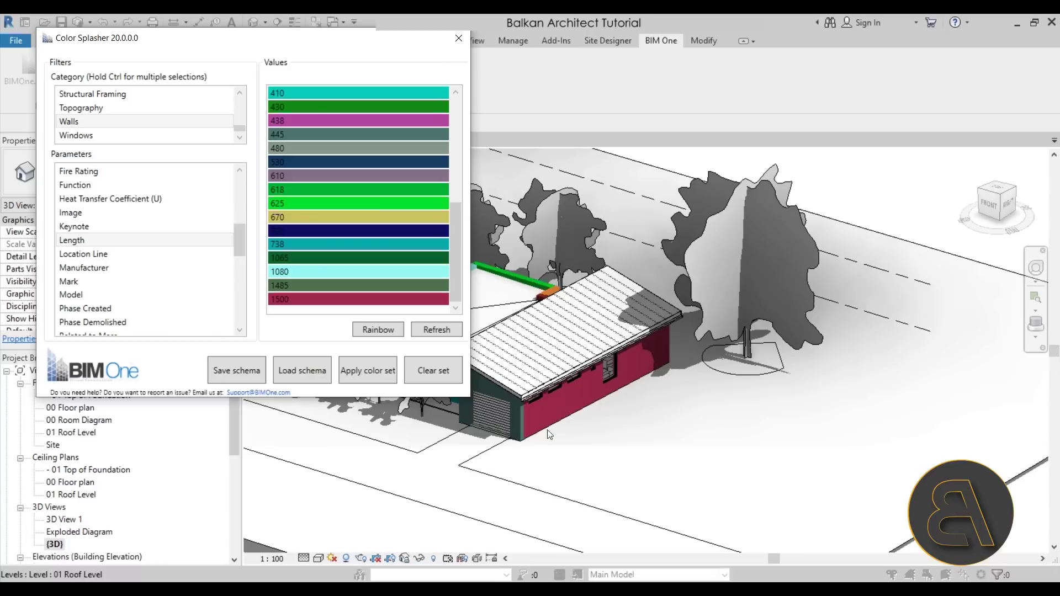
click(305, 301)
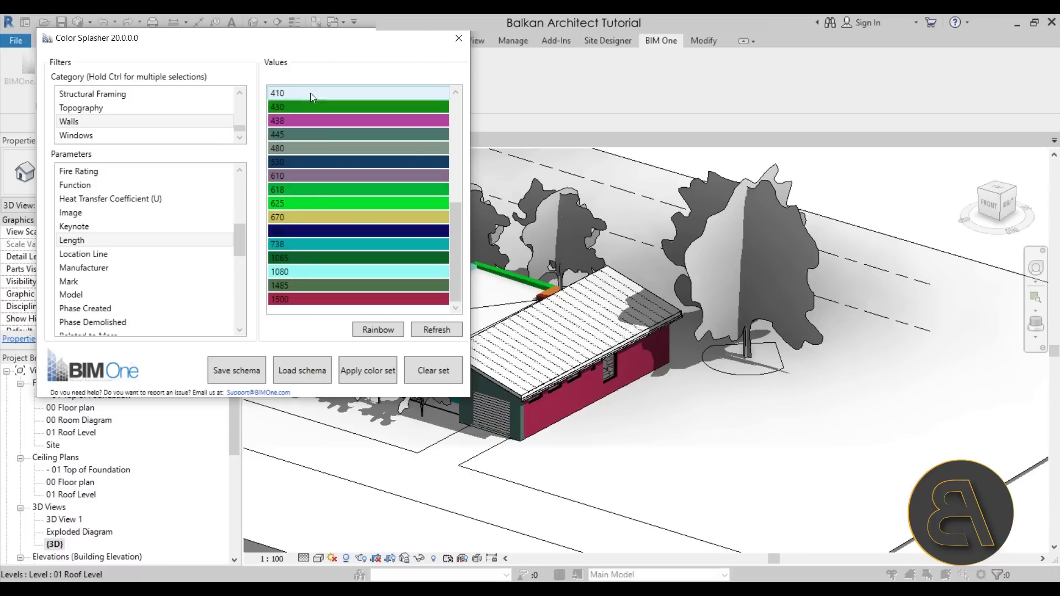
drag(256, 50, 734, 153)
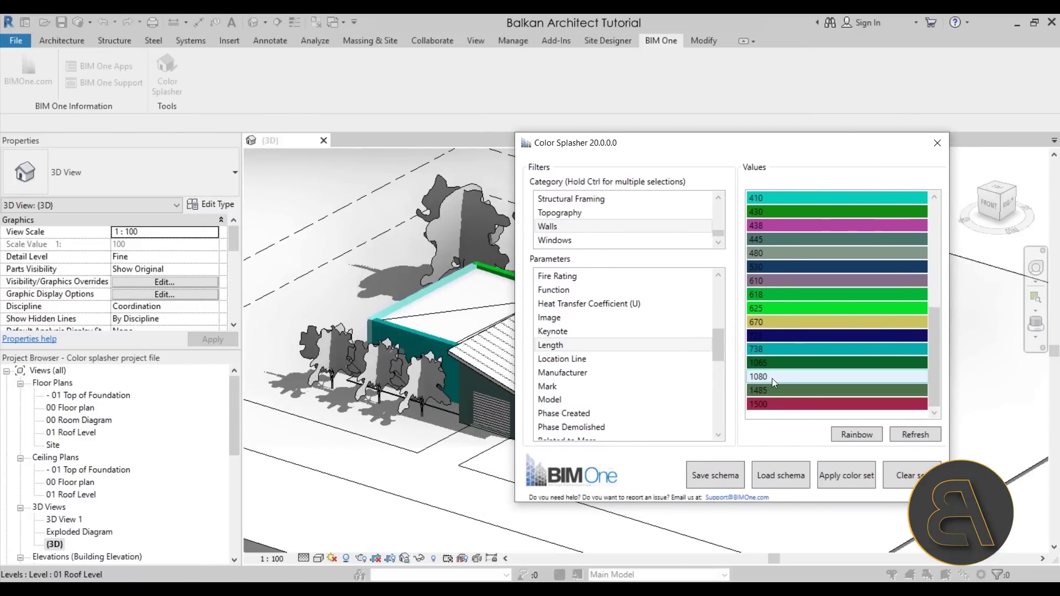
scroll(777, 360, up, 5)
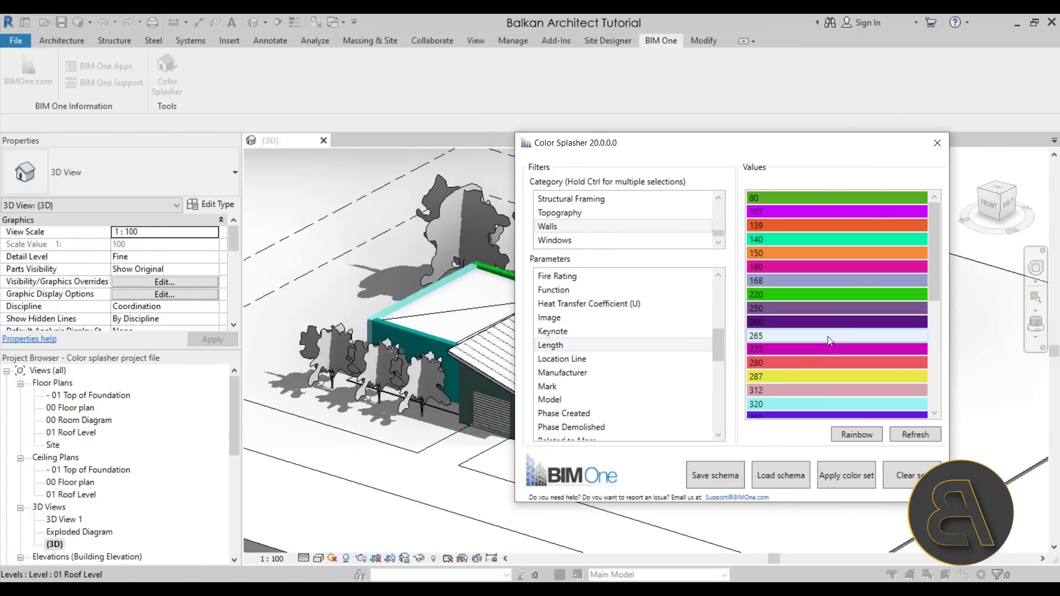
scroll(787, 351, down, 5)
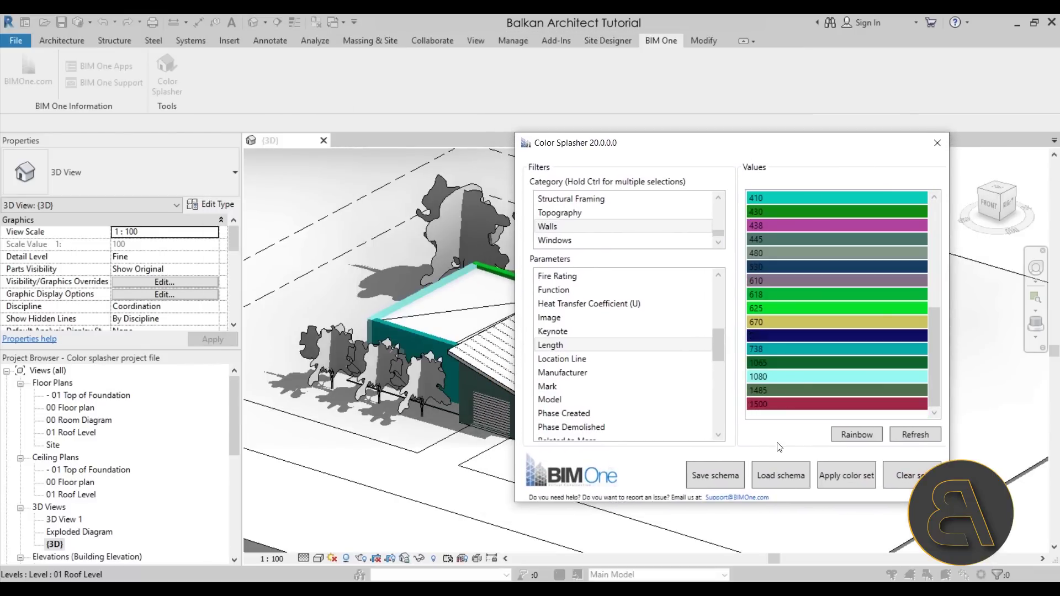
click(937, 145)
Orbit and zoom in to inspect the colour-coded walls and roof up close.
shift+middle_drag(500, 452, 438, 355)
scroll(478, 363, up, 5)
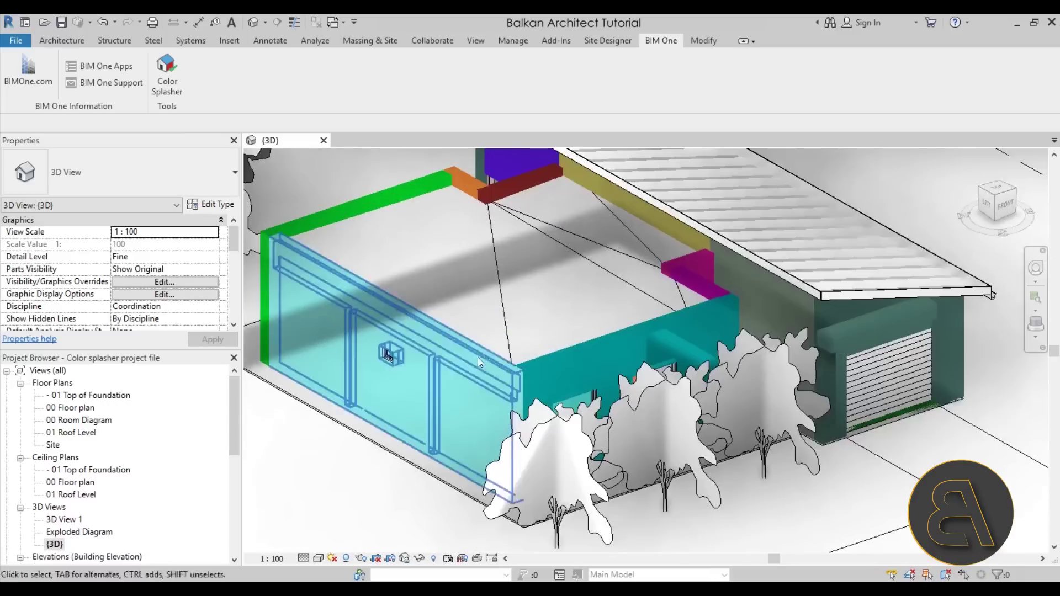
scroll(503, 354, up, 4)
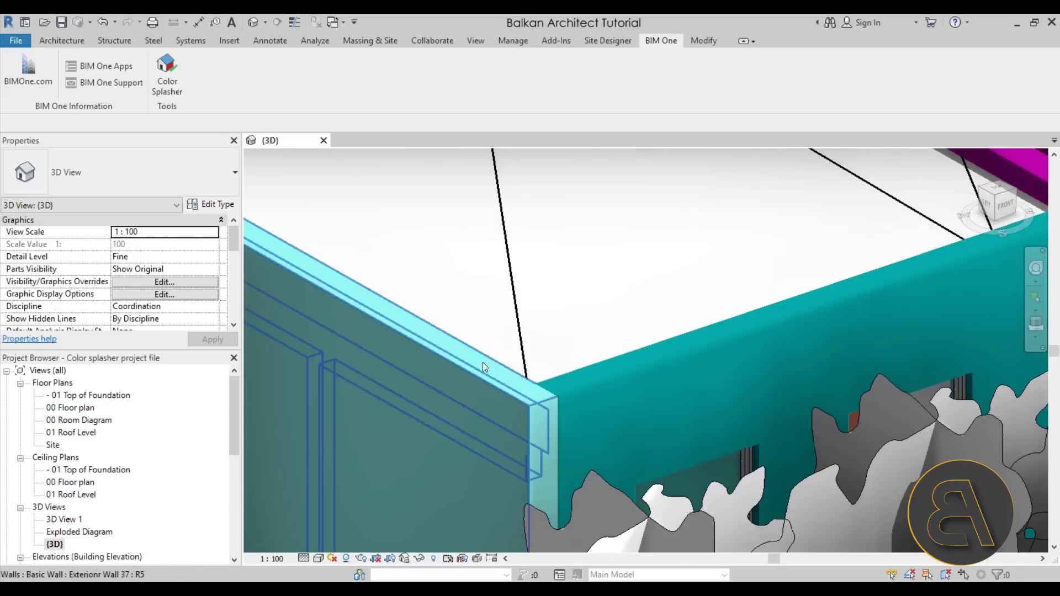
scroll(625, 239, down, 4)
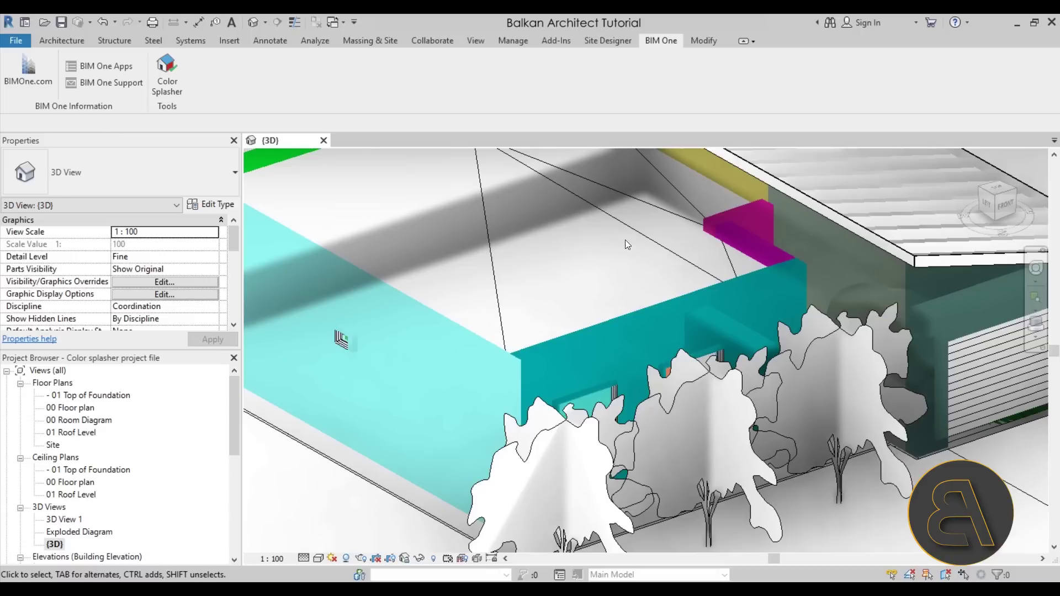
middle_drag(625, 240, 565, 300)
scroll(563, 295, up, 2)
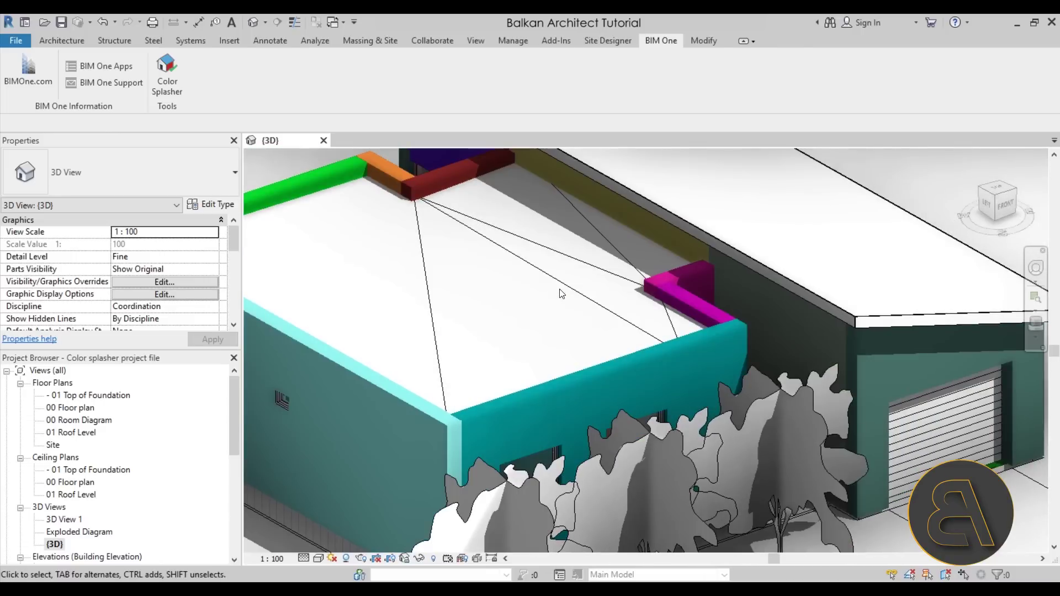
scroll(560, 294, down, 4)
scroll(559, 359, up, 2)
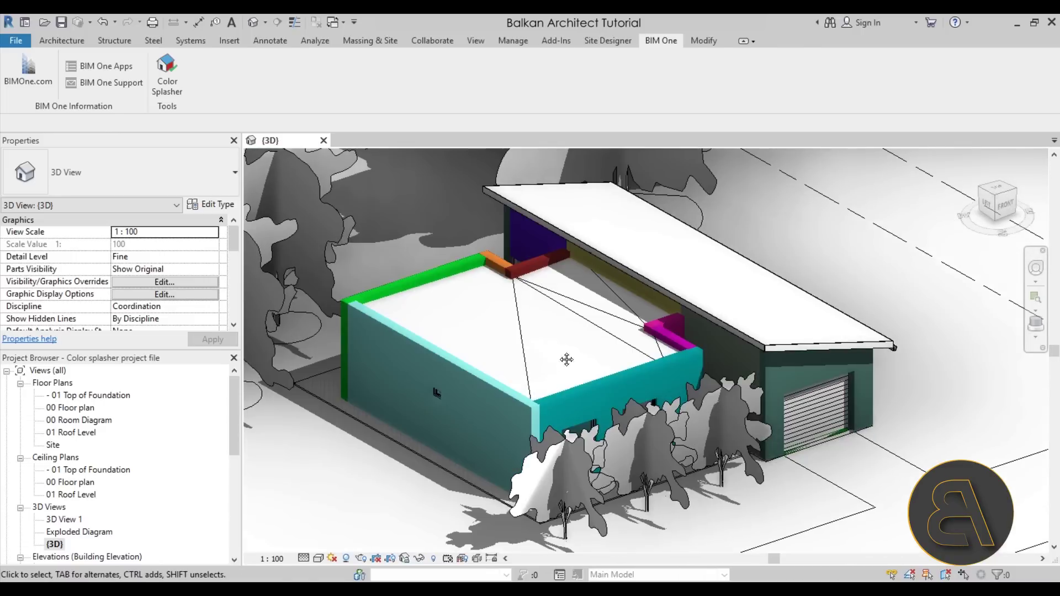
Pan along the cyan wall corner, then orbit to view the house from another side.
middle_drag(567, 359, 529, 325)
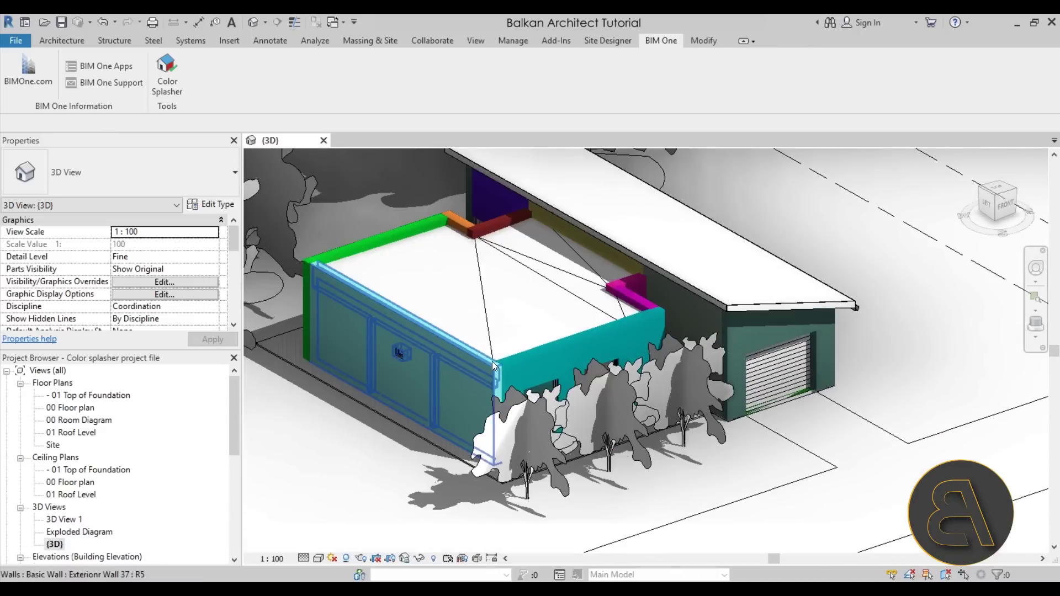
scroll(492, 361, up, 4)
scroll(532, 289, down, 1)
middle_drag(533, 279, 511, 296)
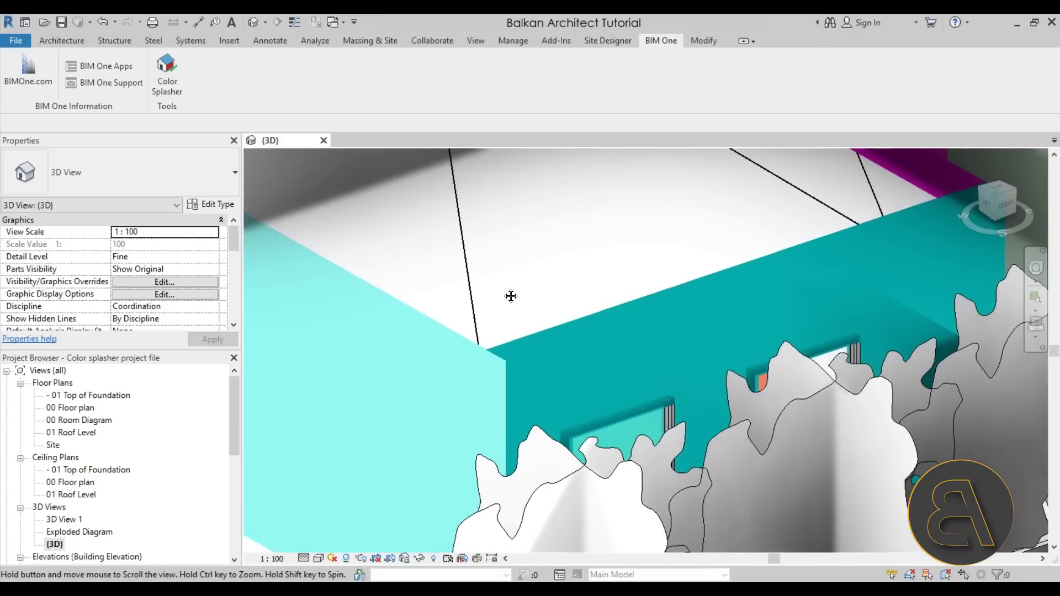
scroll(486, 342, down, 2)
scroll(511, 318, up, 2)
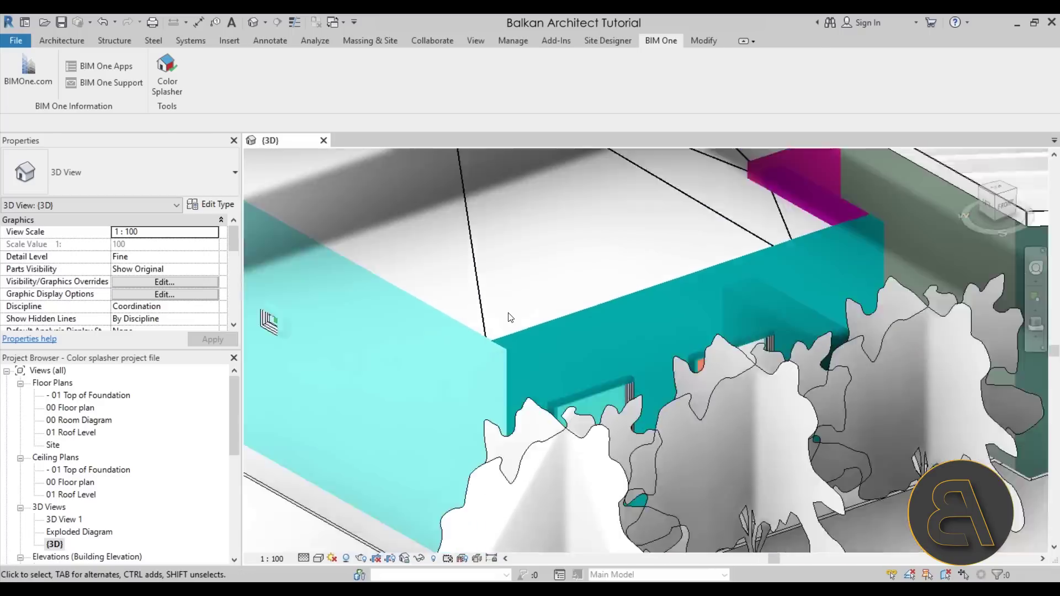
scroll(509, 317, down, 5)
shift+middle_drag(504, 383, 603, 449)
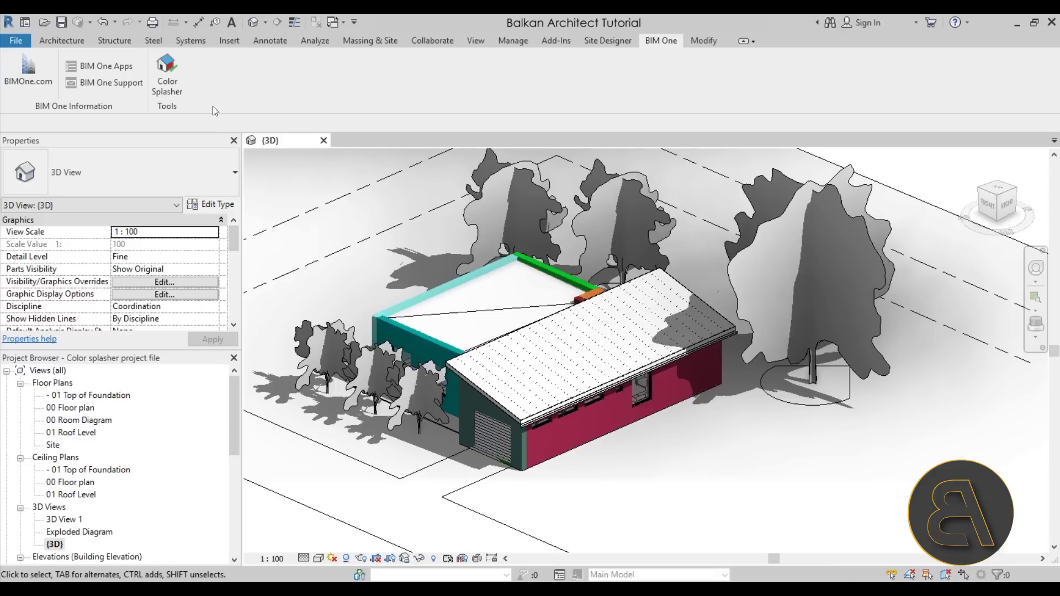
Reapply Walls-by-Length colours, turning the front wall pink, end wall orange and rear walls teal.
click(170, 90)
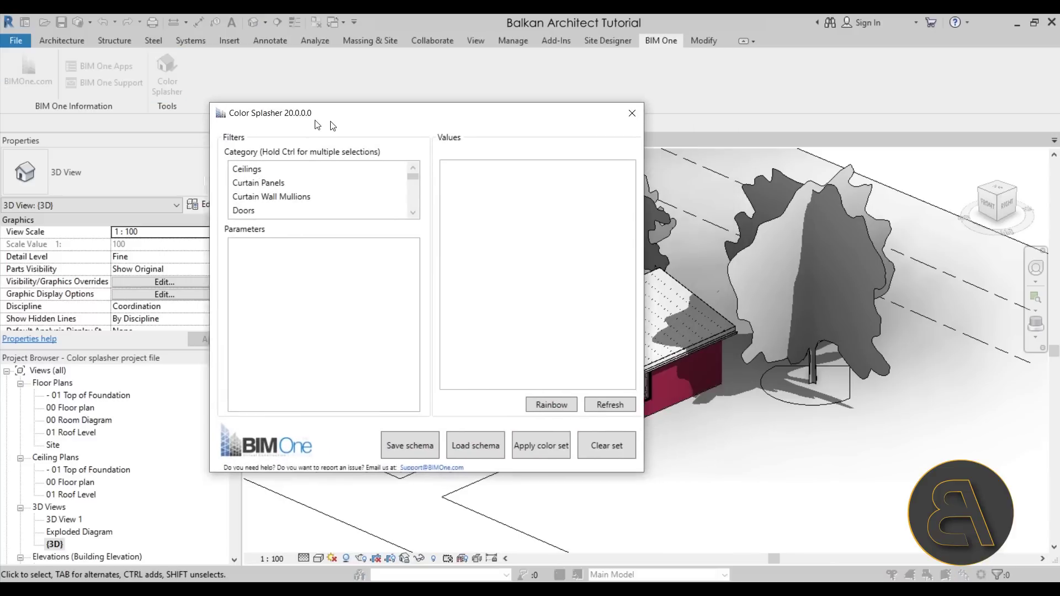
drag(331, 121, 151, 117)
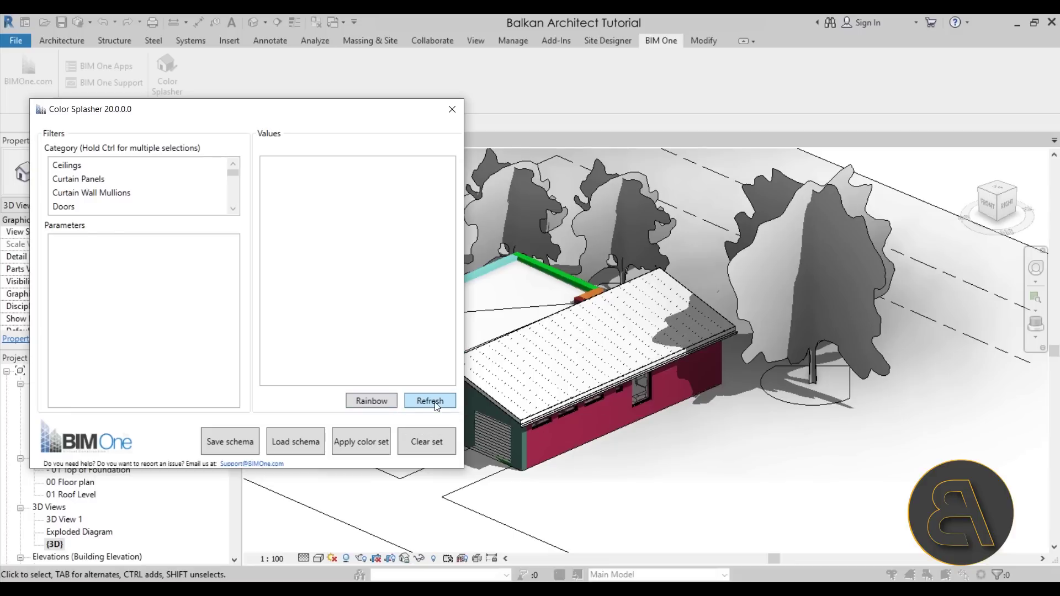
scroll(132, 191, down, 7)
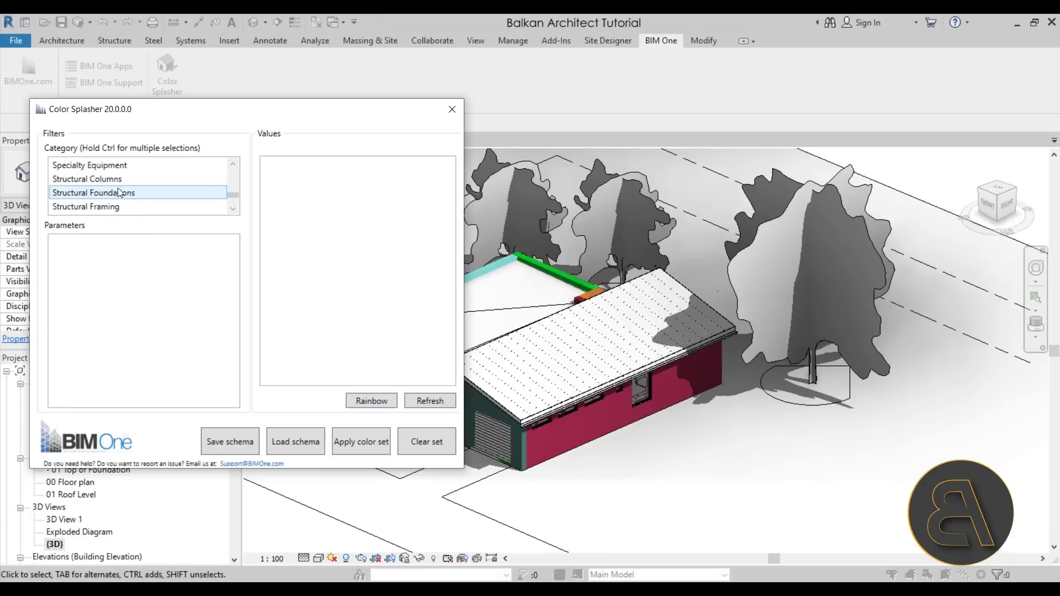
click(116, 192)
scroll(112, 335, down, 6)
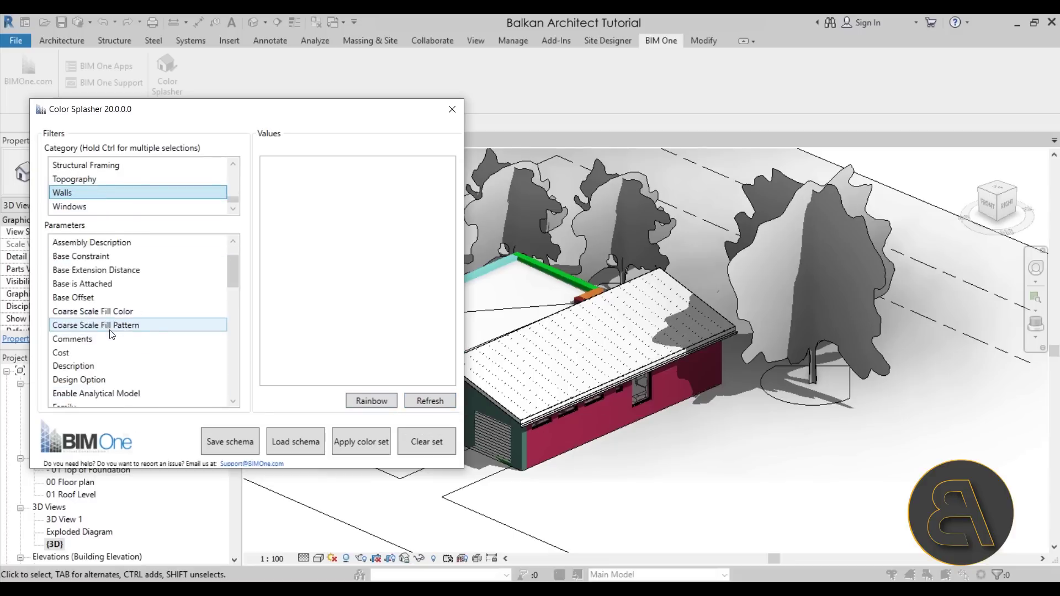
click(88, 311)
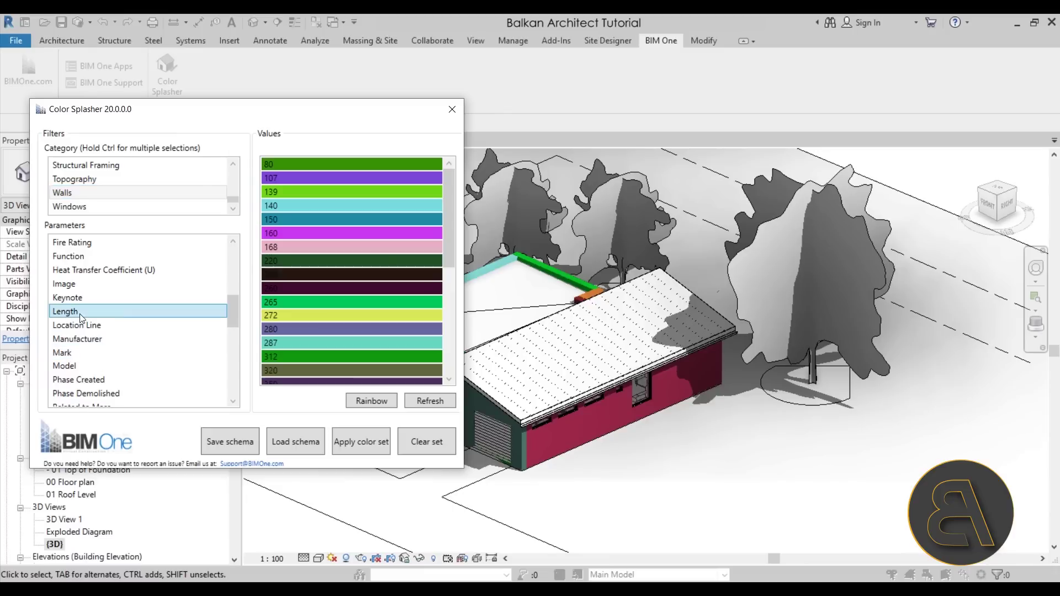
scroll(368, 331, down, 6)
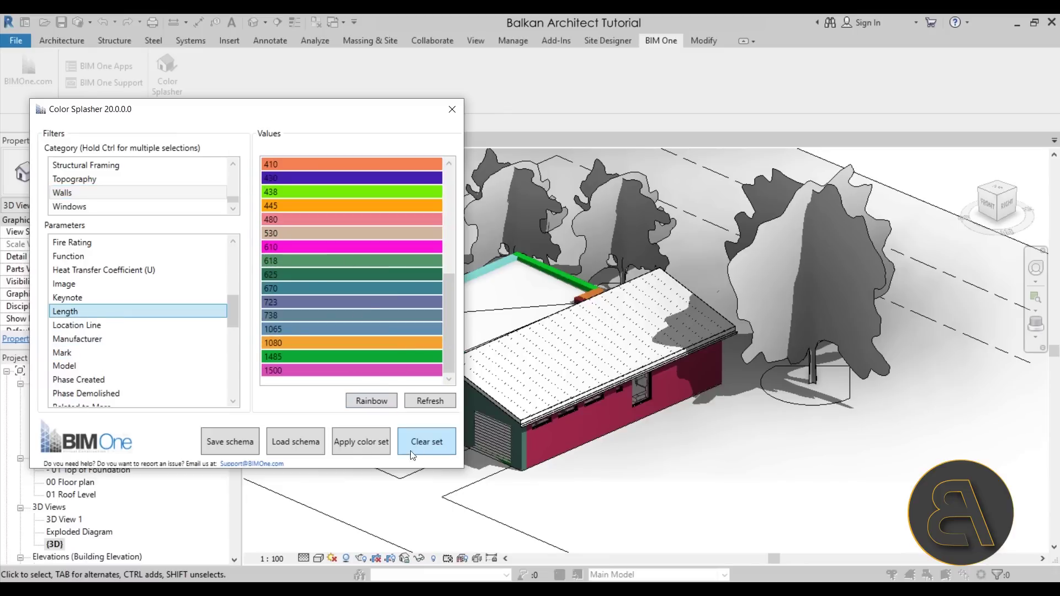
click(362, 444)
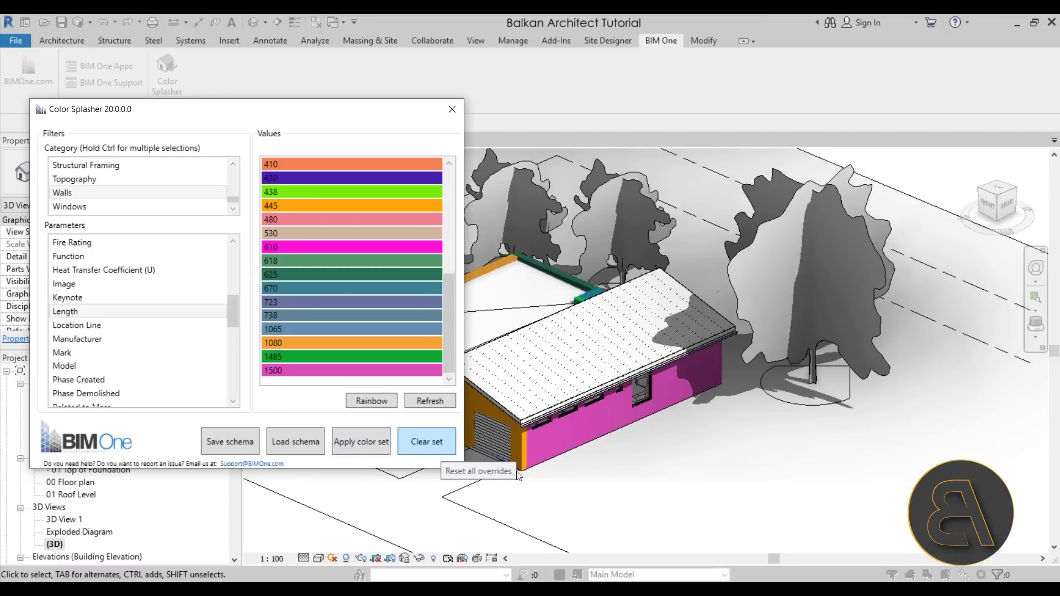
Regenerate the wall-length colours as a gradient from bright orange at 80 to dark brown near 1485.
click(372, 402)
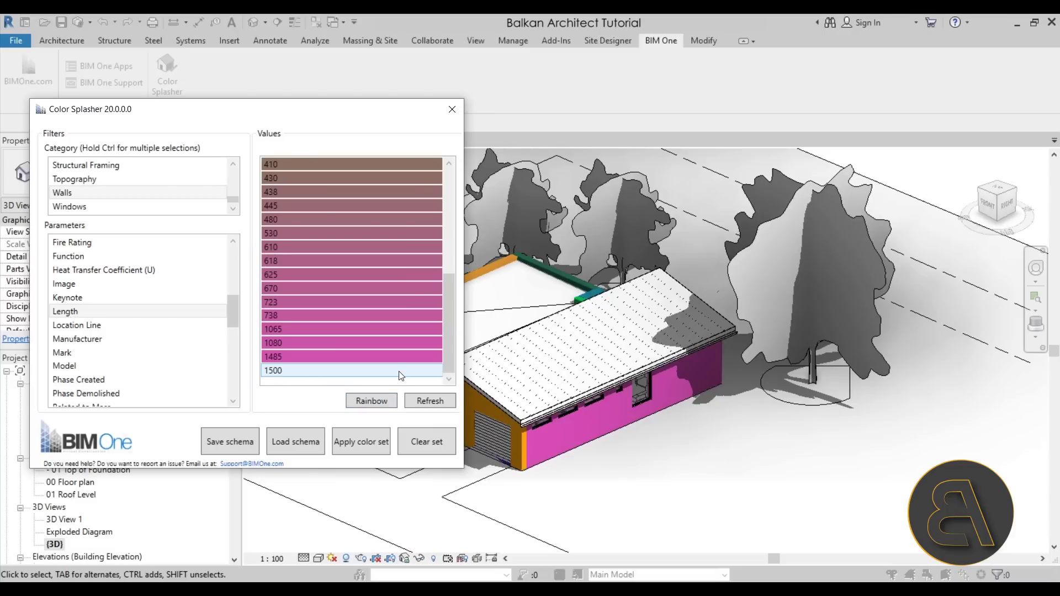
scroll(399, 373, up, 6)
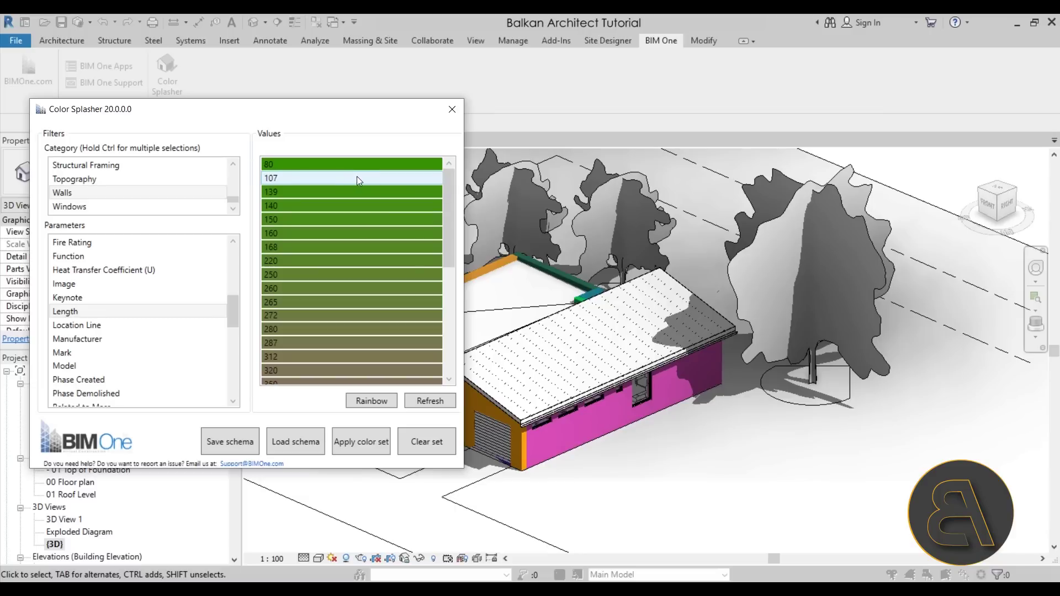
click(429, 400)
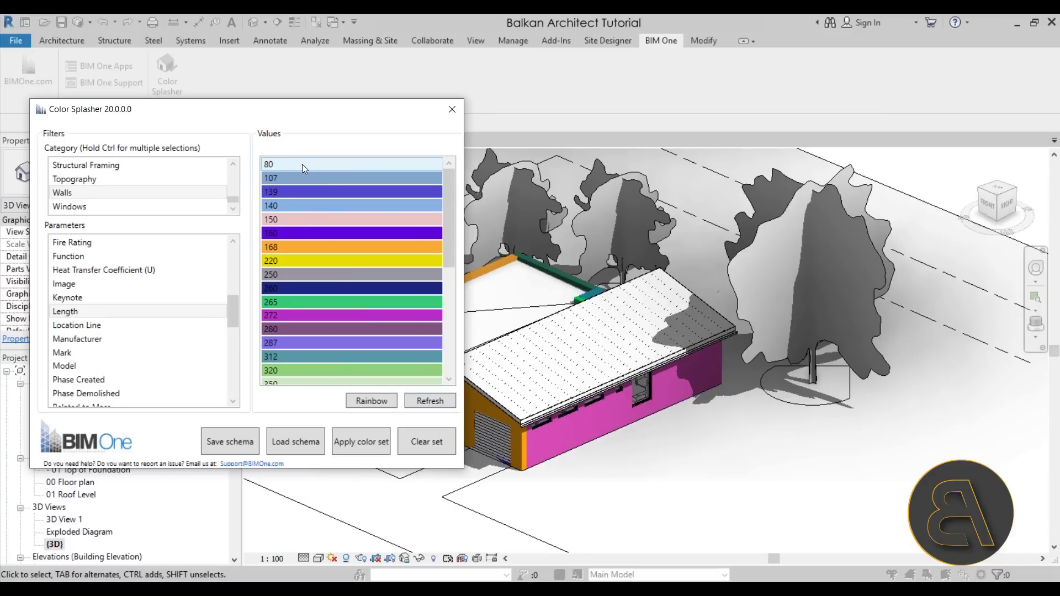
scroll(369, 253, down, 6)
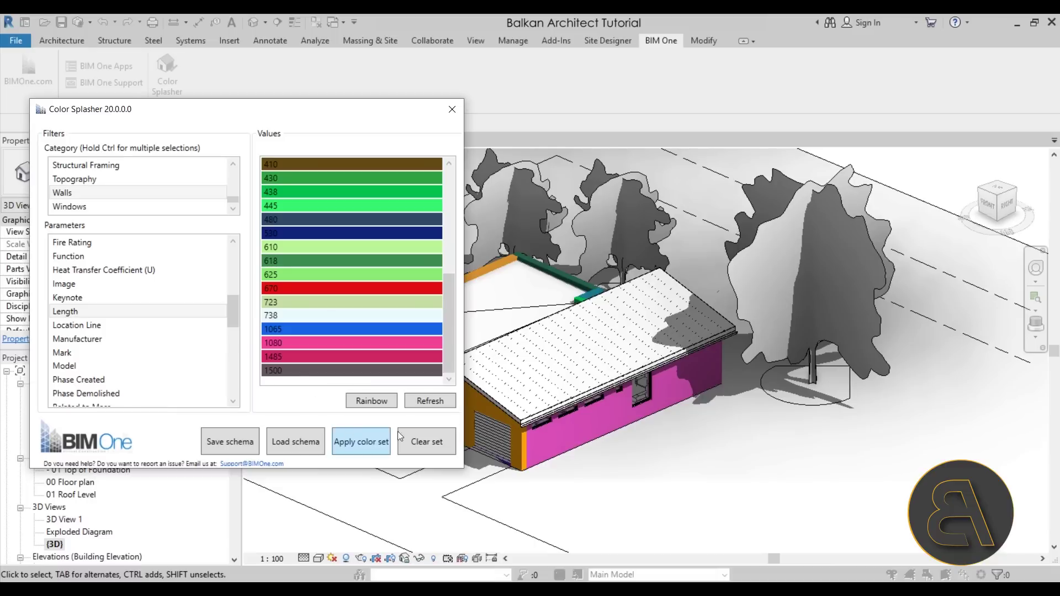
click(381, 402)
scroll(341, 294, up, 6)
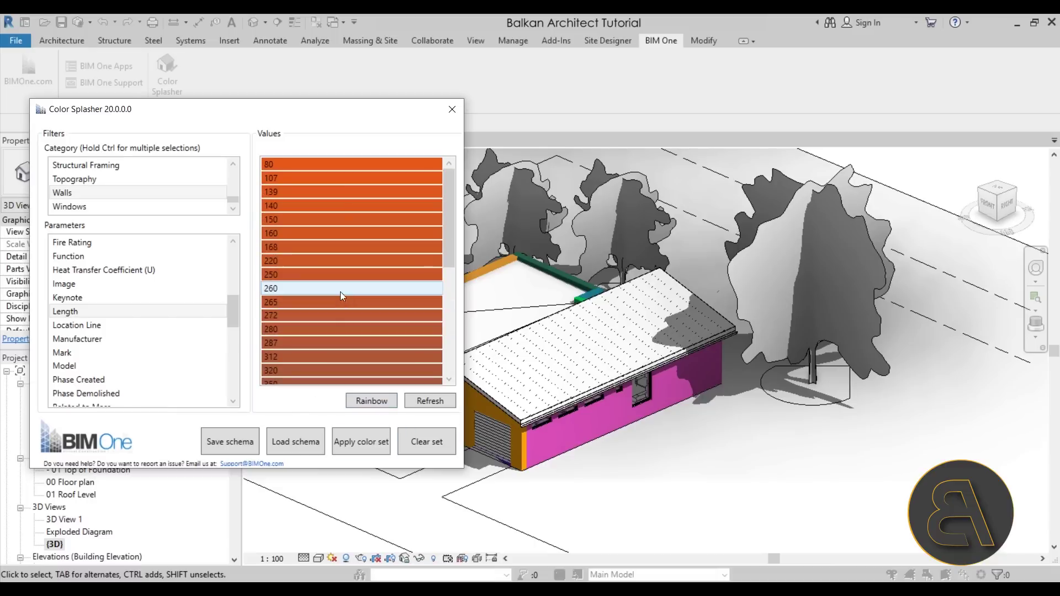
scroll(320, 189, down, 6)
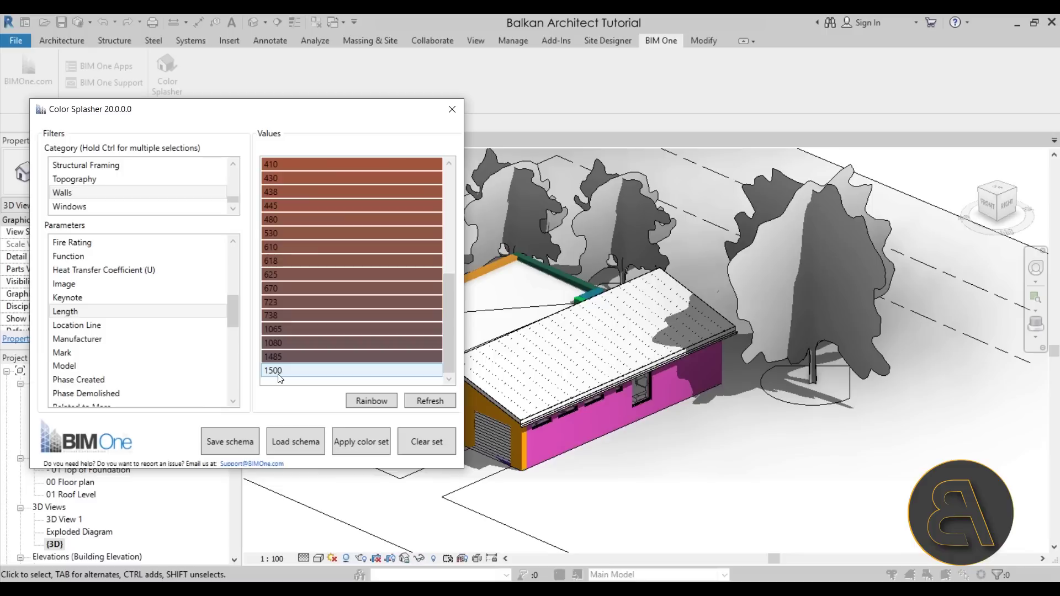
scroll(360, 307, up, 6)
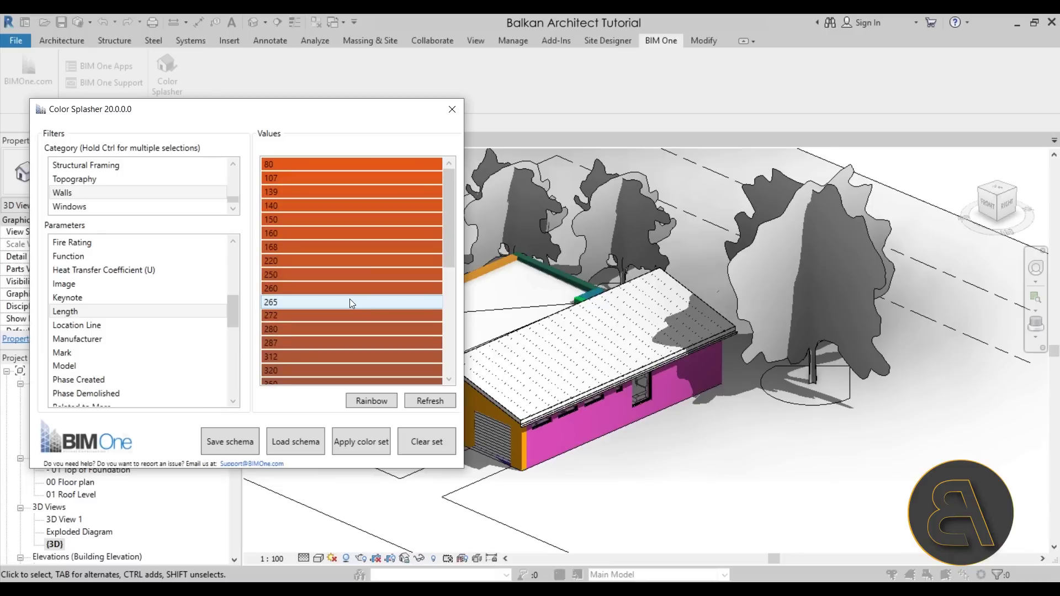
Assign yellow to wall length 80 and blue to wall length 1500.
double_click(329, 164)
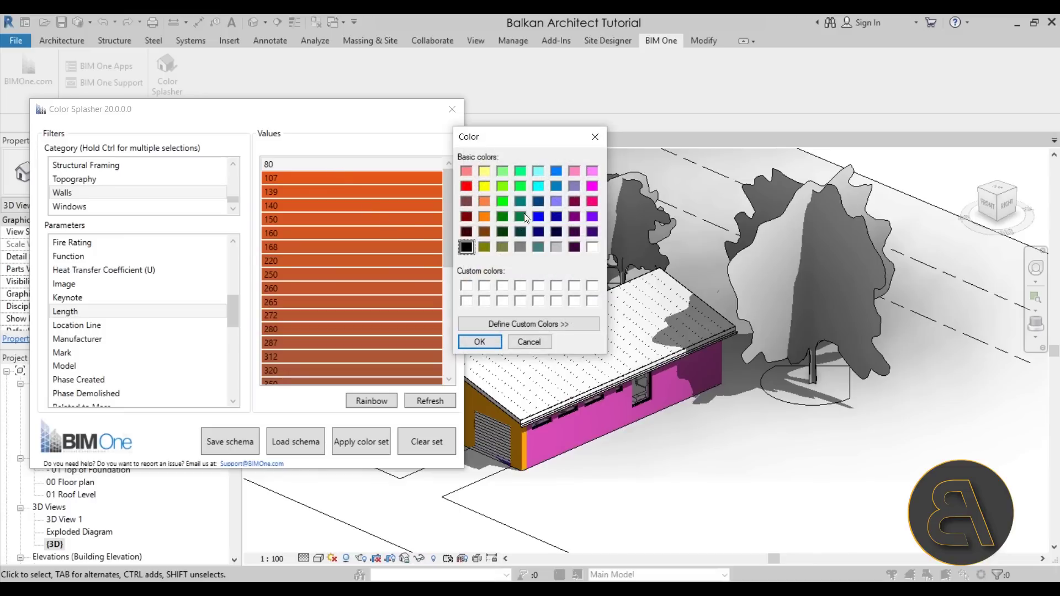
click(485, 186)
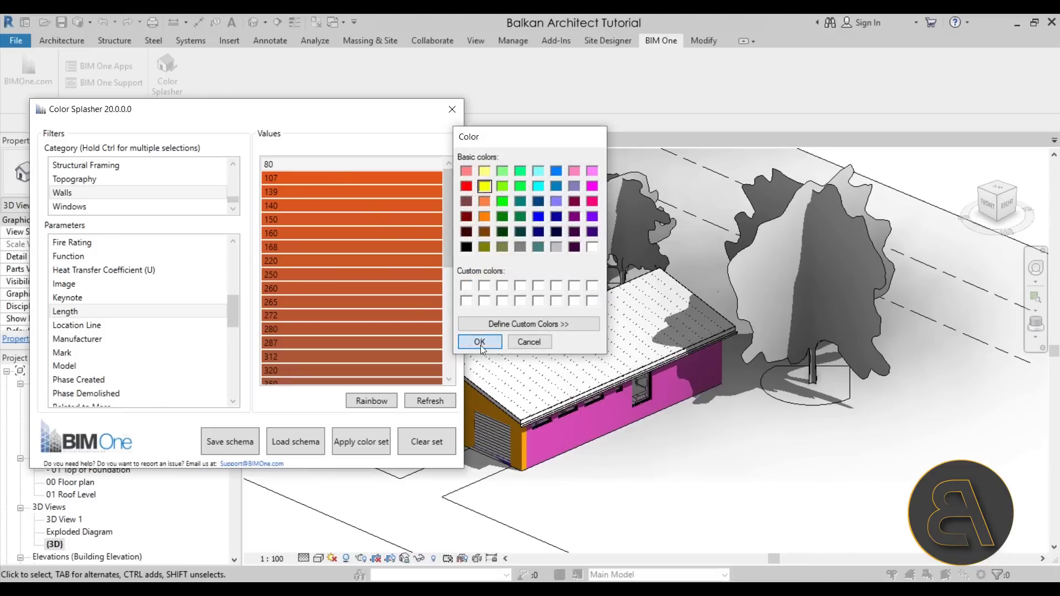
click(479, 341)
scroll(336, 198, down, 6)
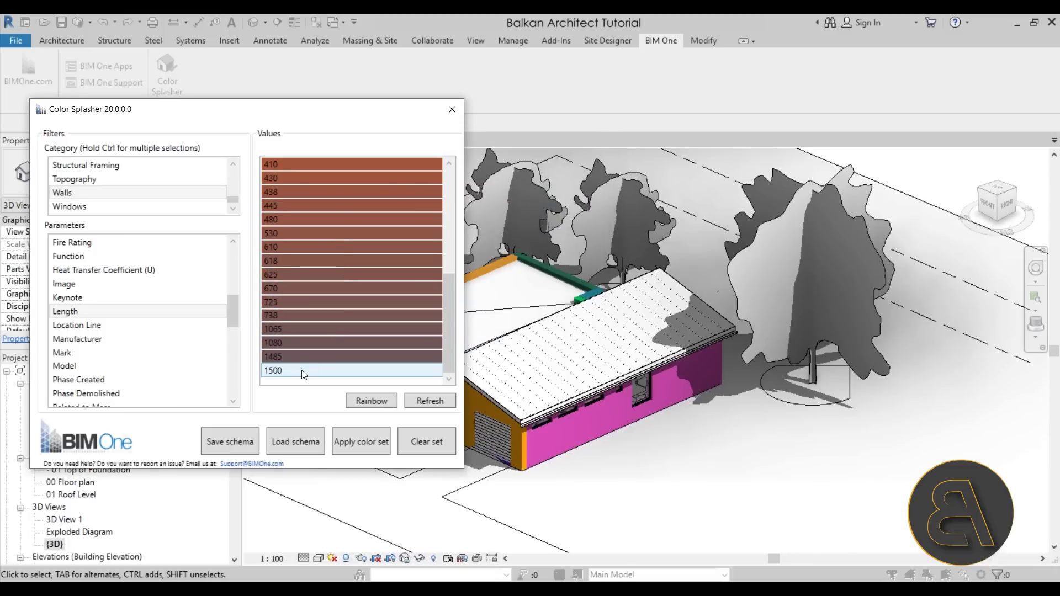
double_click(331, 371)
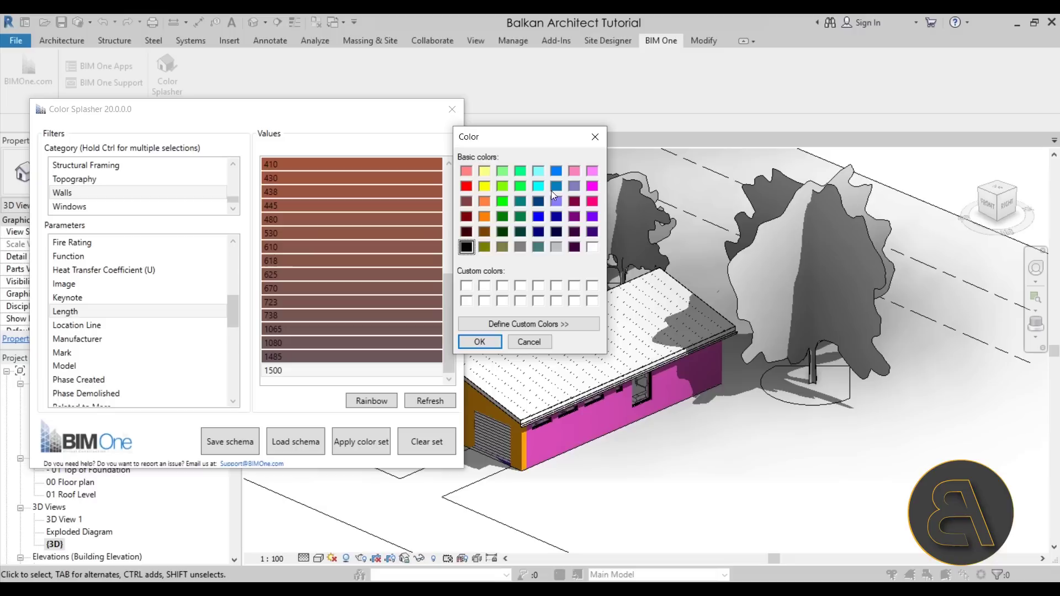
click(539, 216)
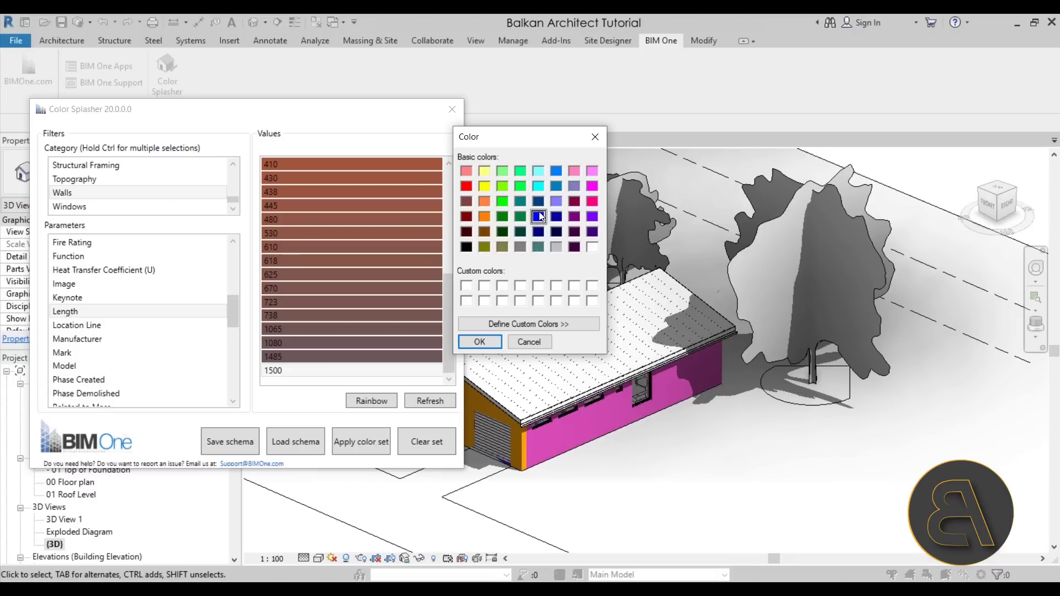
click(480, 342)
Blend the wall lengths into a yellow-through-grey-to-blue gradient with Rainbow.
click(372, 401)
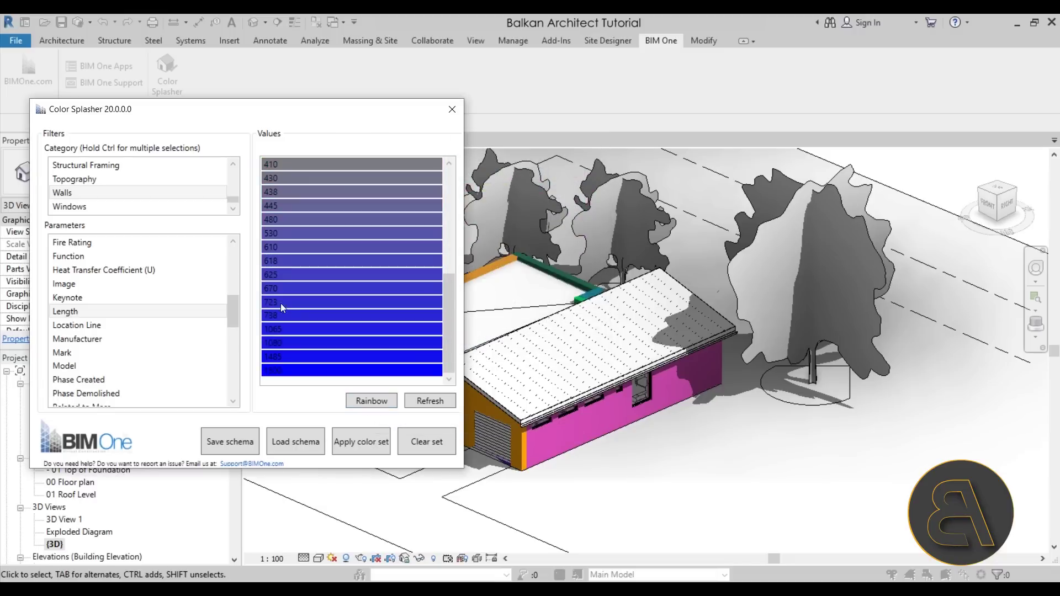
scroll(344, 312, up, 7)
scroll(323, 201, down, 6)
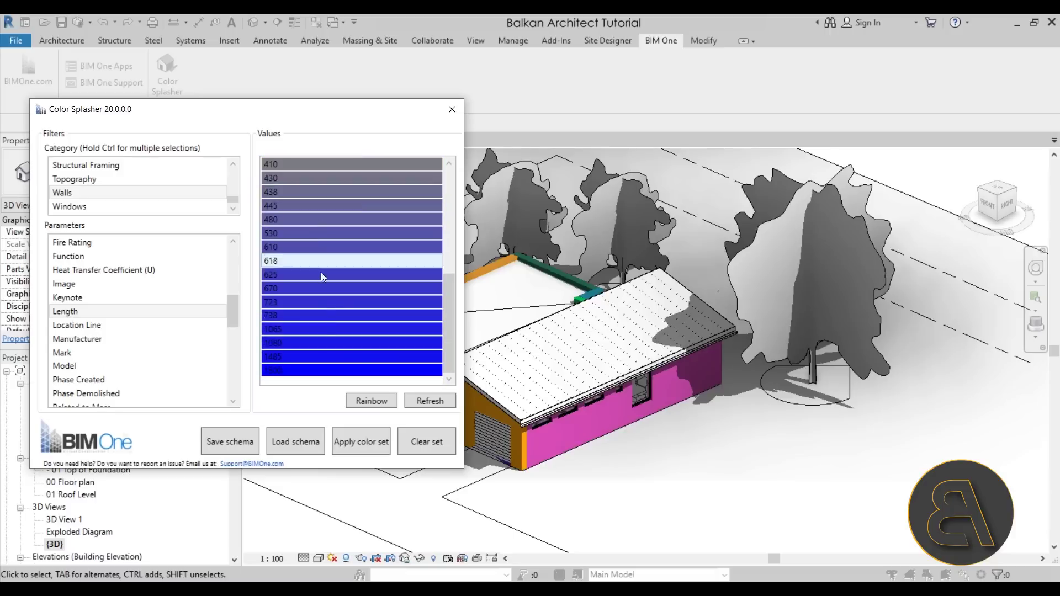
scroll(304, 280, up, 6)
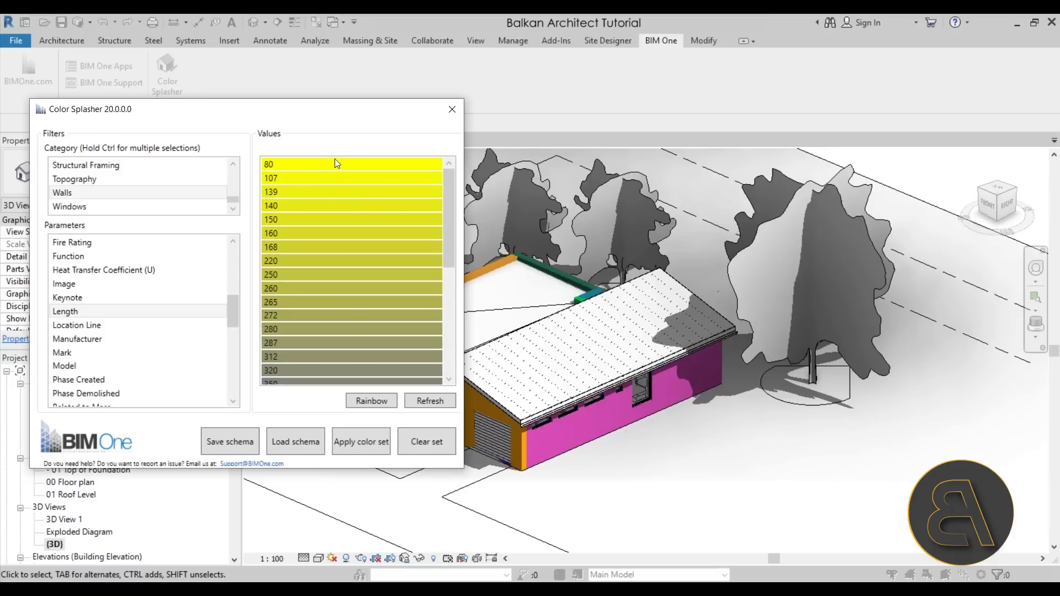
scroll(391, 199, down, 6)
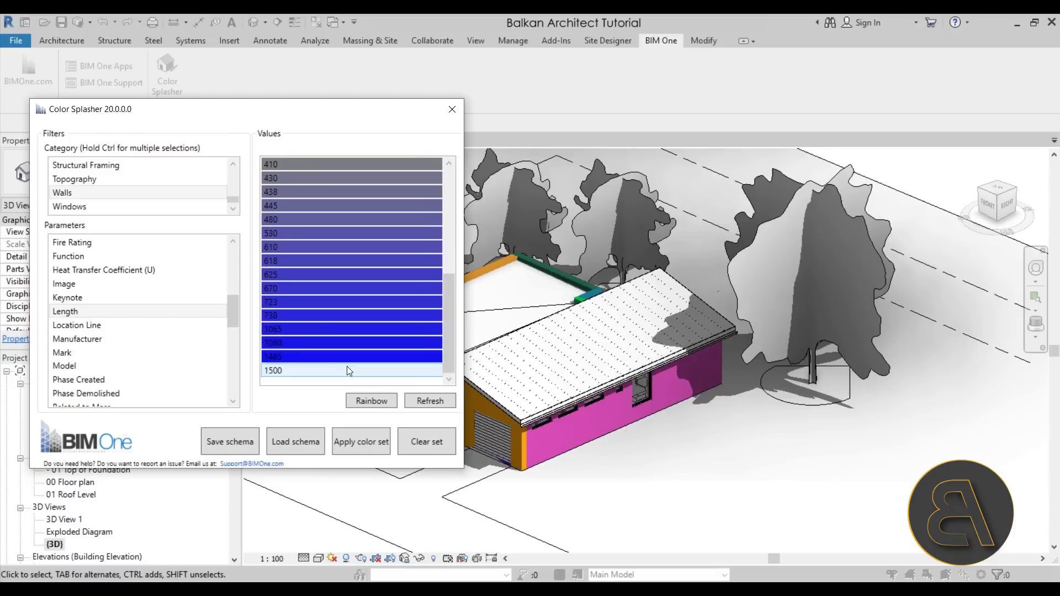
scroll(346, 161, up, 6)
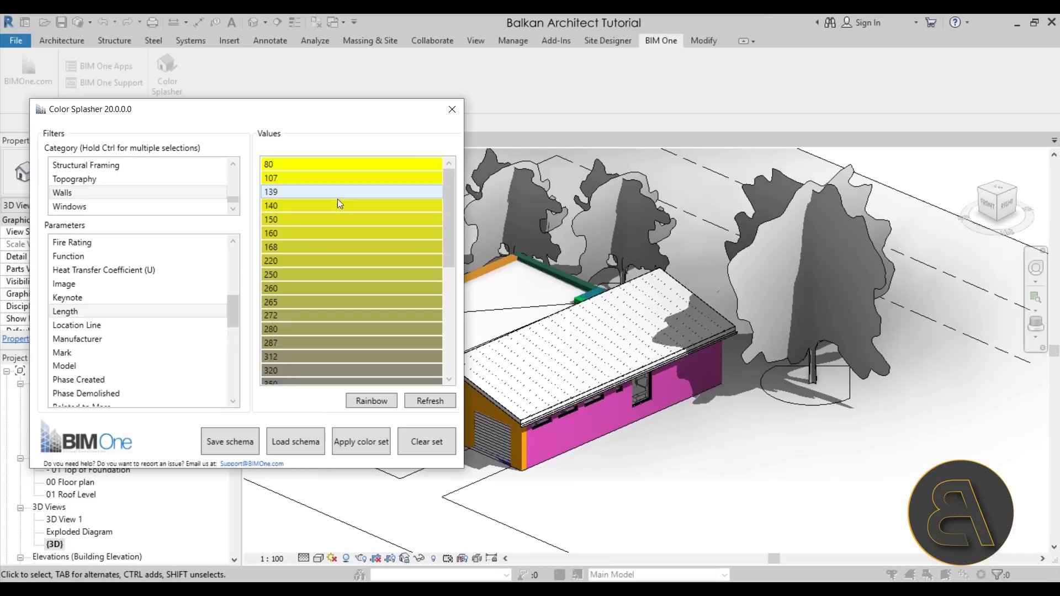
scroll(328, 226, down, 6)
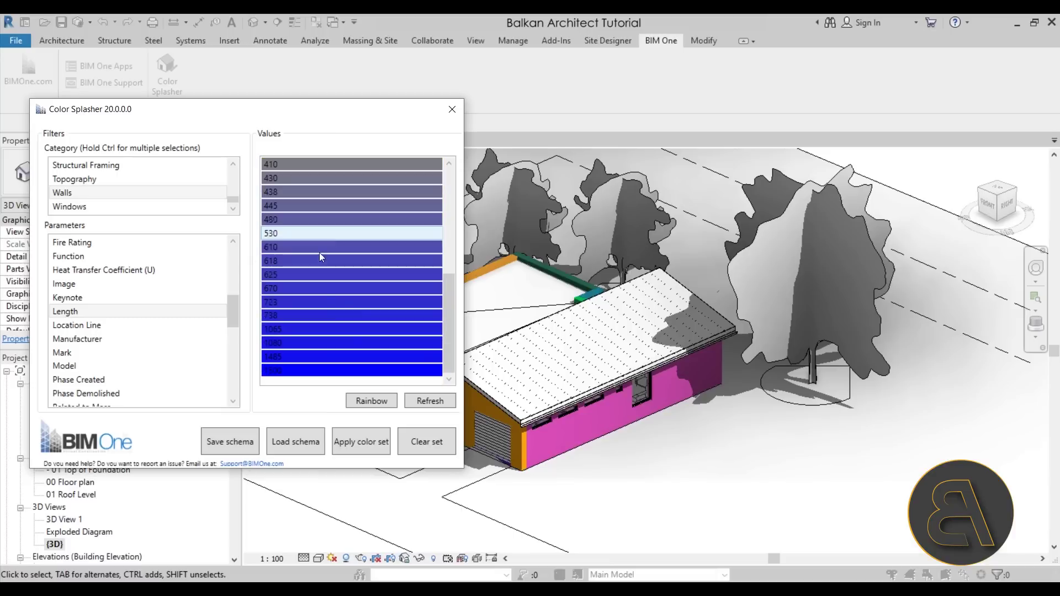
Apply the blue wall colour set, close Color Splasher, and orbit to check the back and front.
click(355, 441)
click(452, 109)
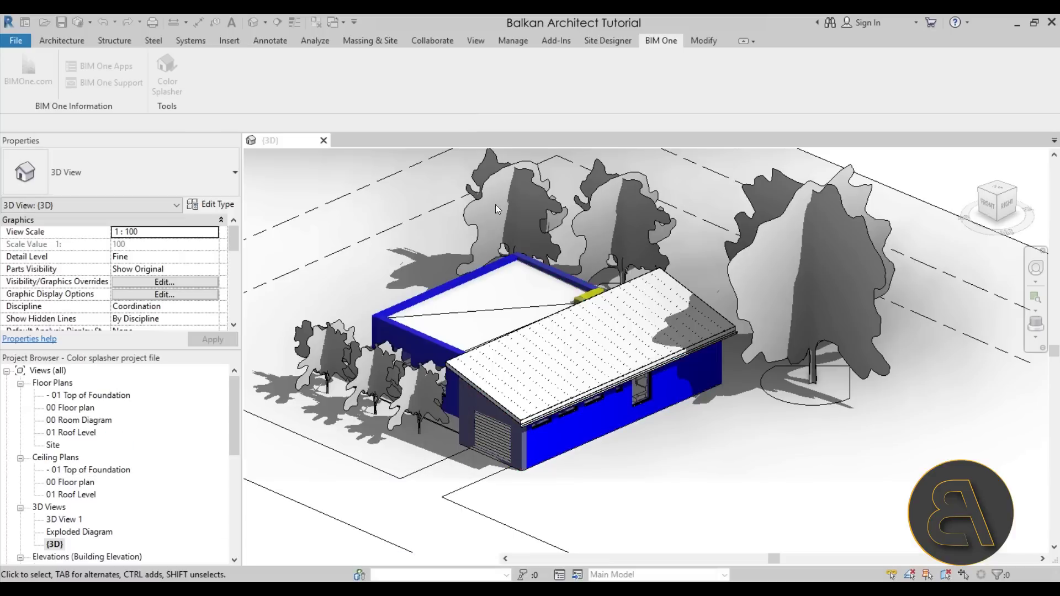
shift+middle_drag(542, 512, 378, 513)
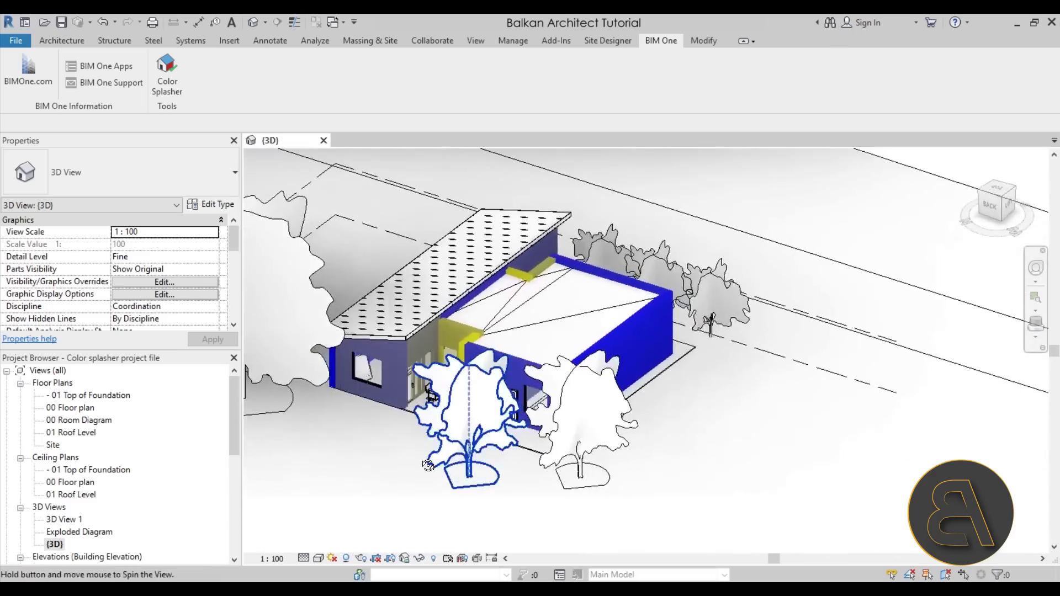
mouse_move(428, 465)
shift+middle_down()
mouse_move(596, 475)
mouse_move(550, 488)
mouse_move(602, 489)
shift+middle_up()
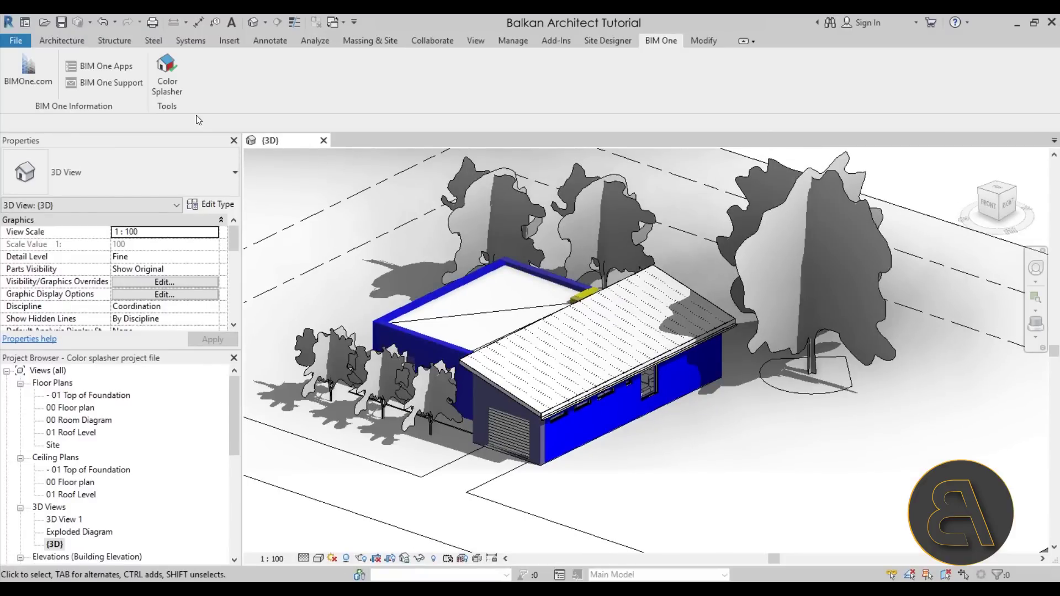
click(171, 93)
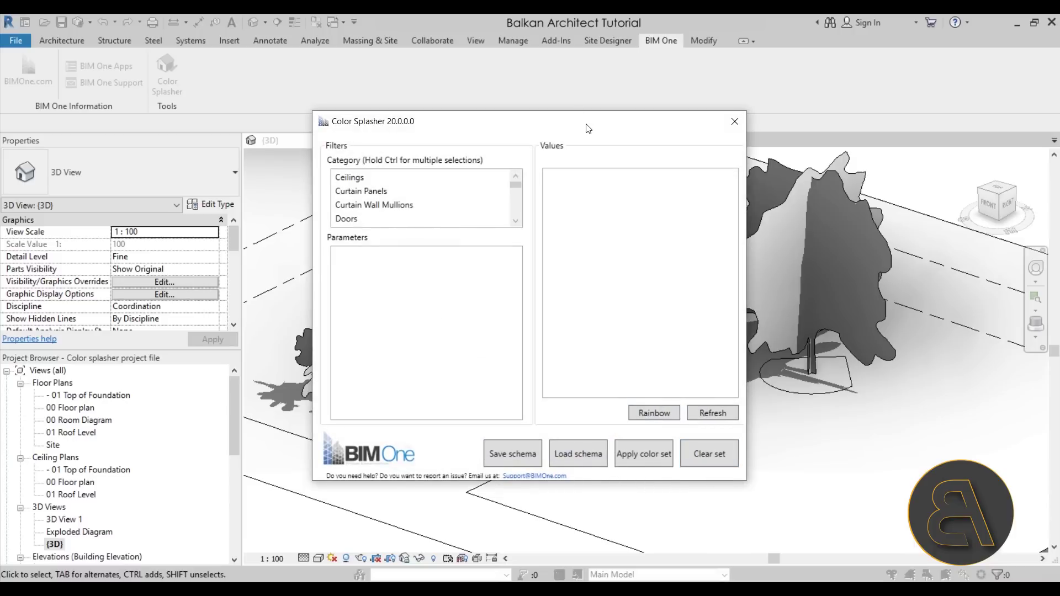
Select the Windows category and the Type parameter in Color Splasher.
drag(589, 130, 364, 118)
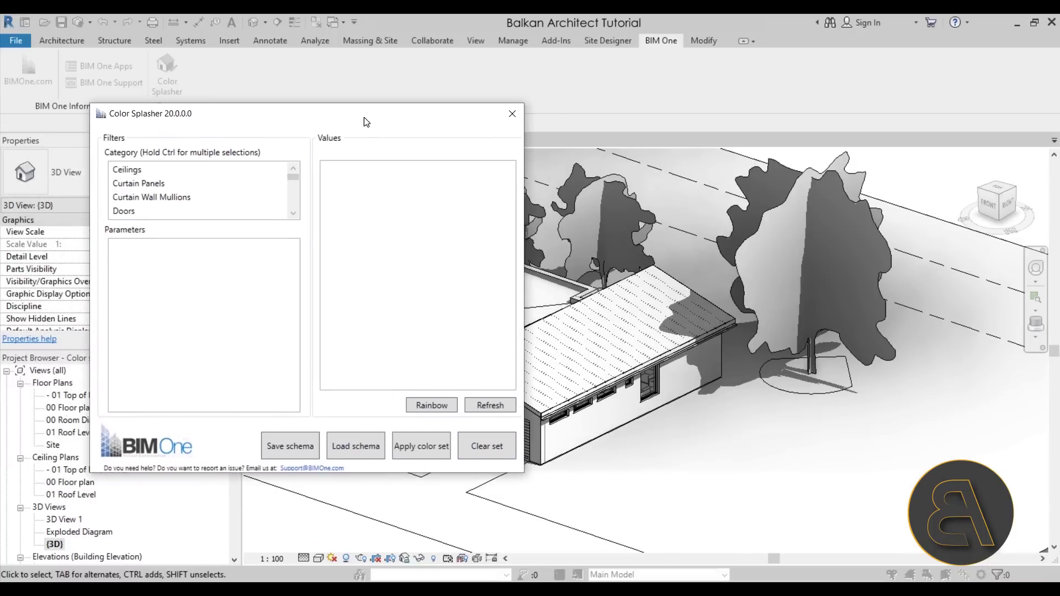
click(175, 212)
click(169, 197)
scroll(168, 211, down, 5)
click(167, 211)
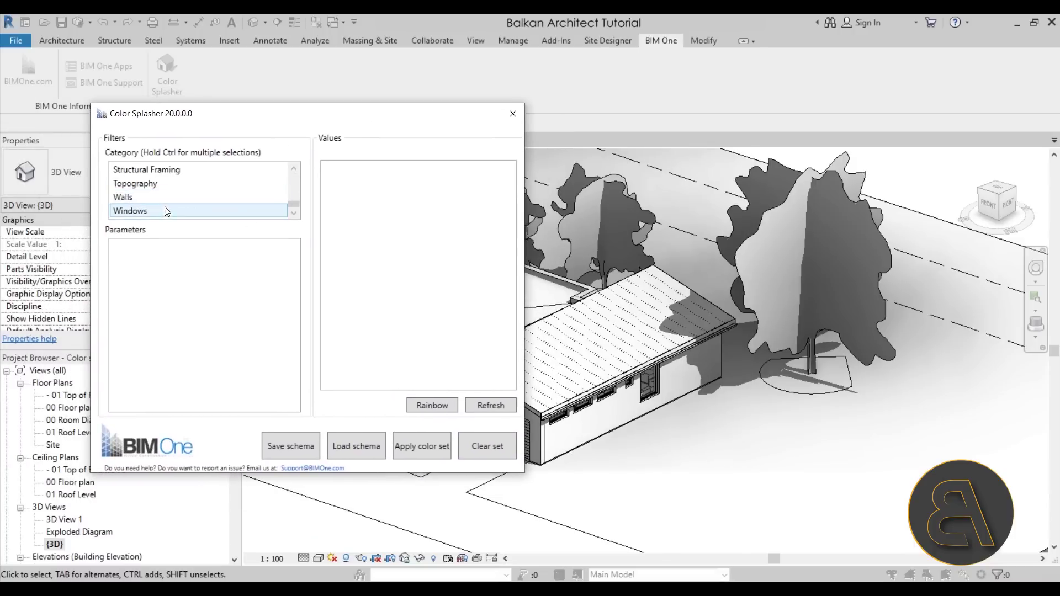
click(155, 215)
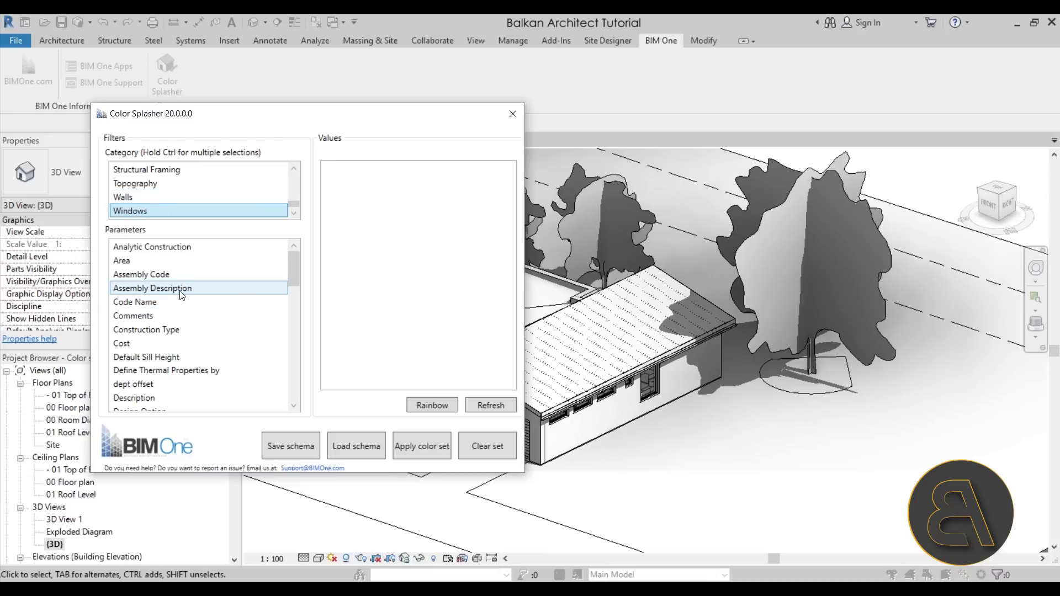
scroll(182, 295, down, 9)
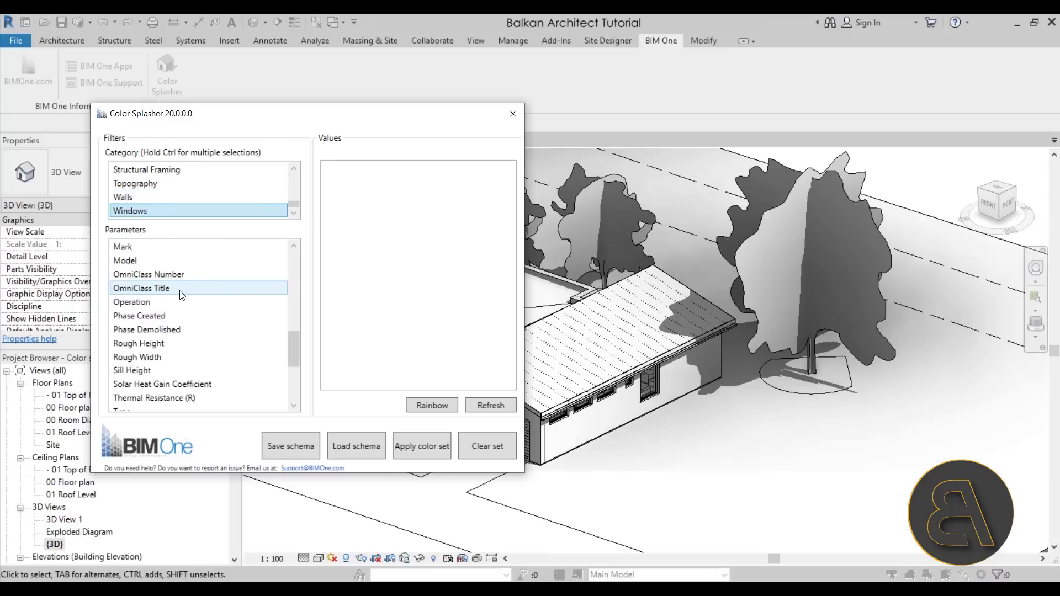
scroll(182, 295, down, 4)
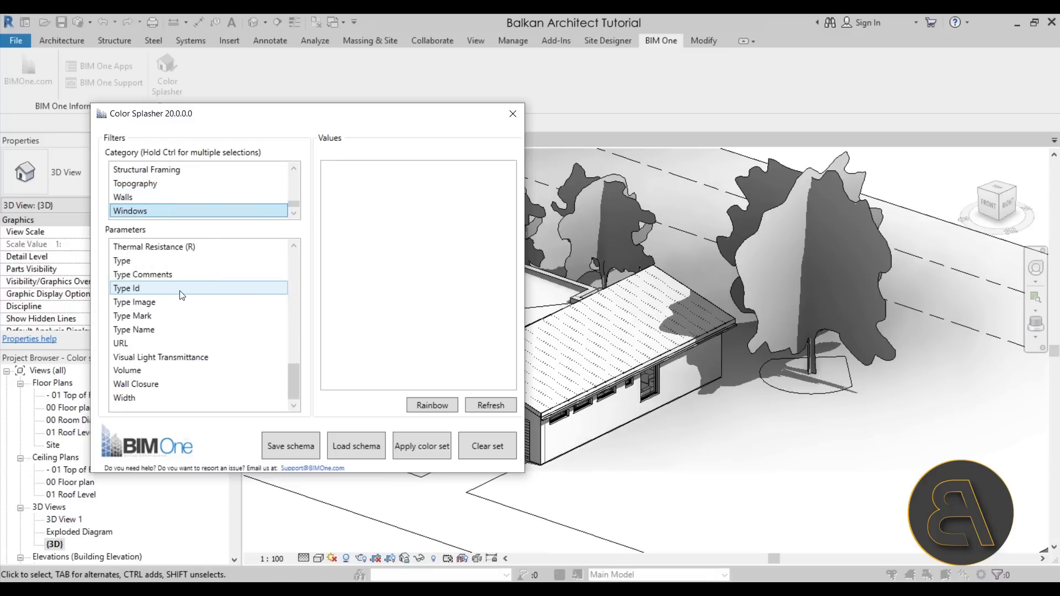
click(134, 260)
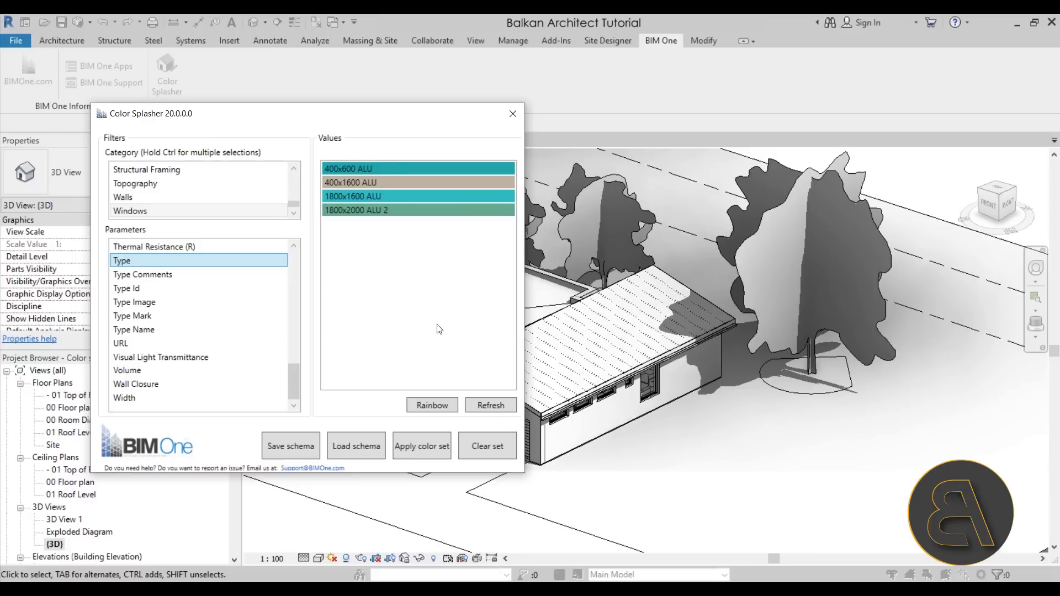
Give window types rainbow colours with 1800x2000 ALU 2 in orange, apply them, and close.
click(440, 405)
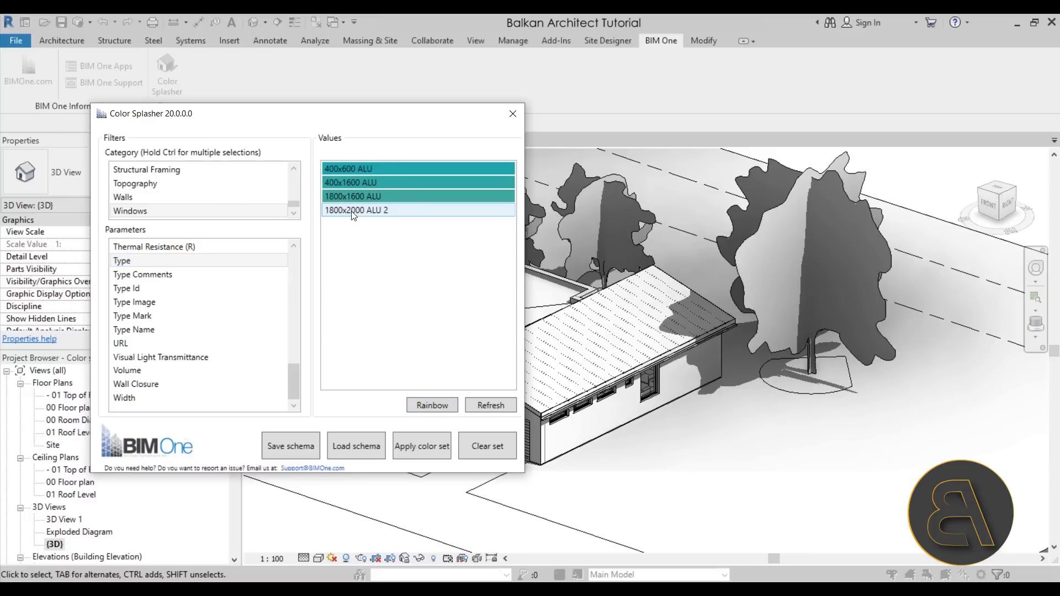
double_click(408, 209)
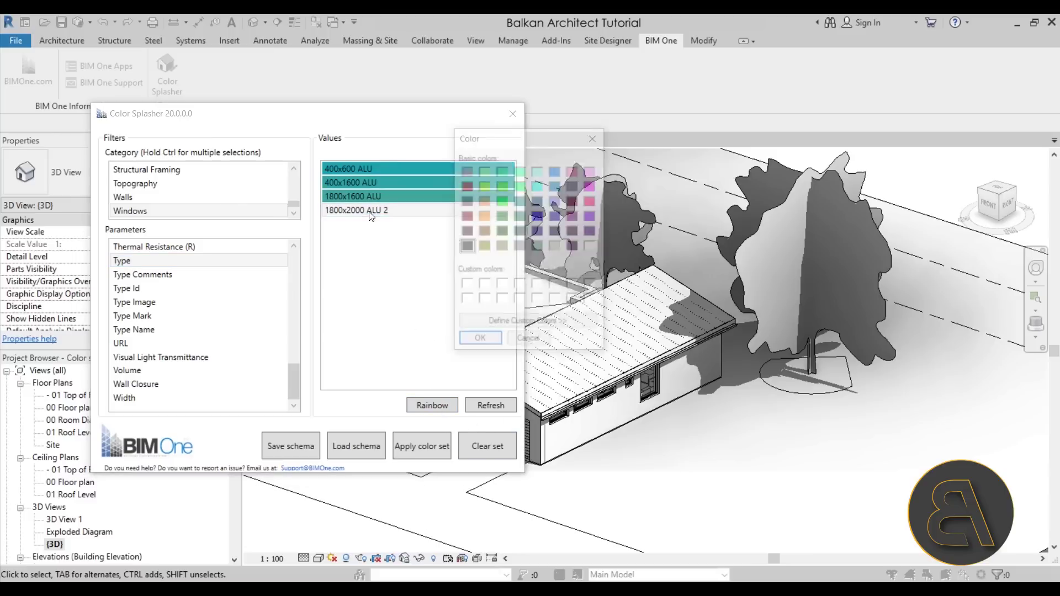
click(485, 216)
click(478, 342)
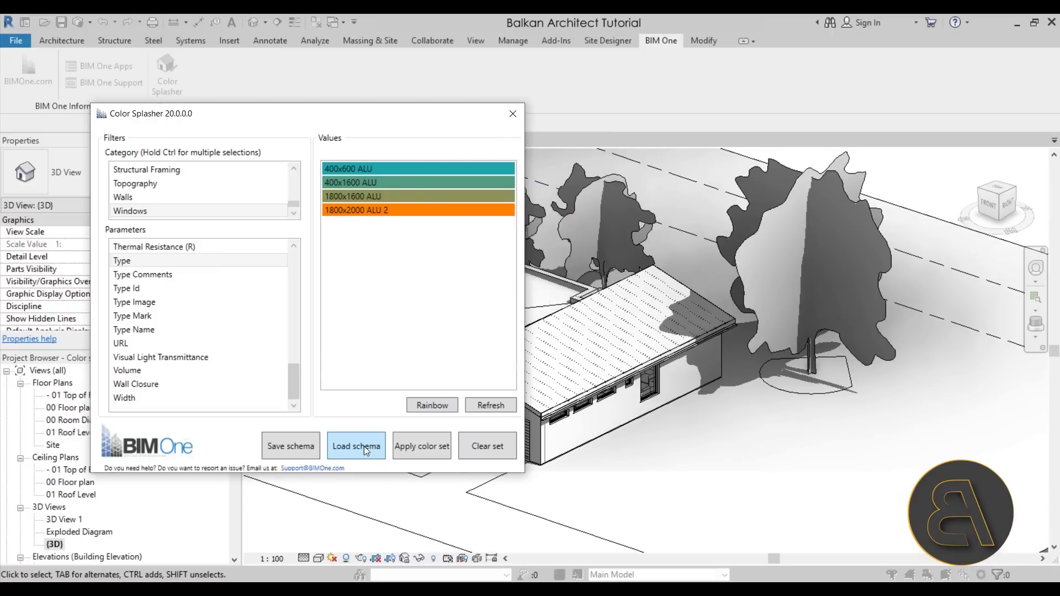
click(421, 452)
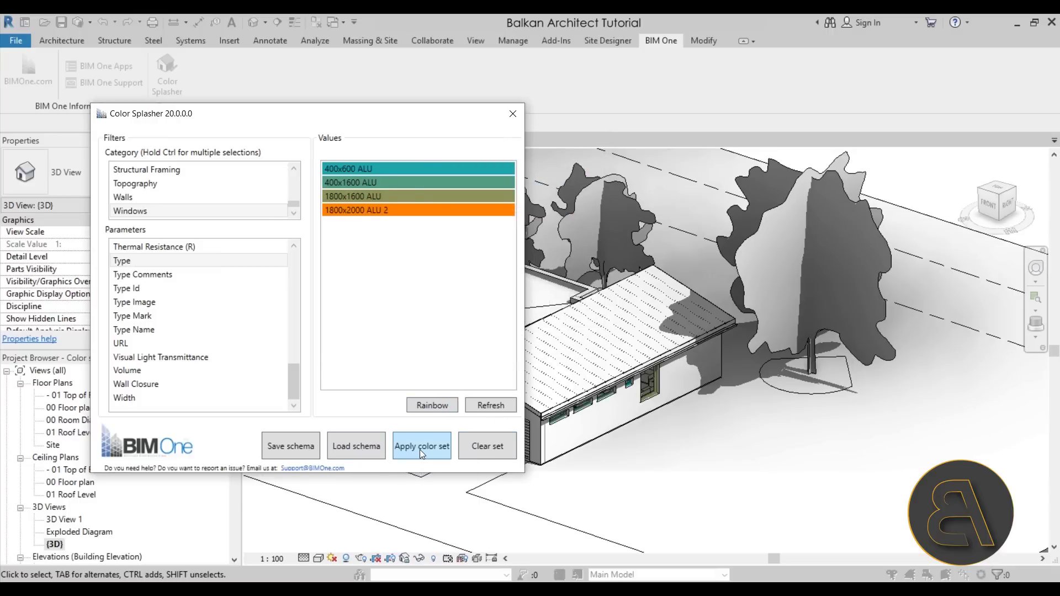
click(513, 113)
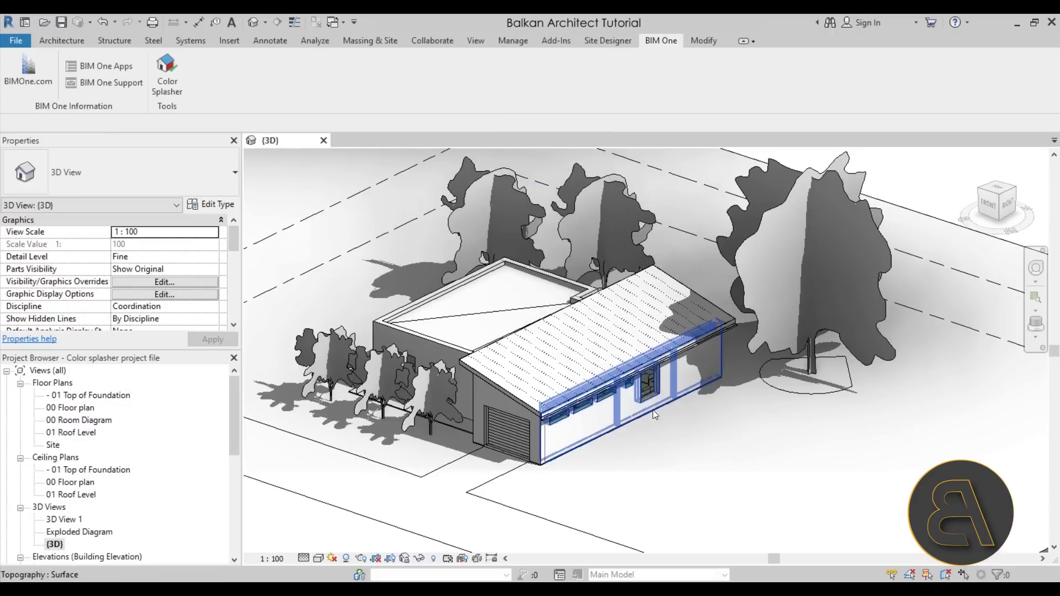
Orbit and zoom in along the wall of coloured windows.
scroll(653, 410, up, 5)
shift+middle_drag(683, 499, 710, 295)
scroll(710, 295, up, 10)
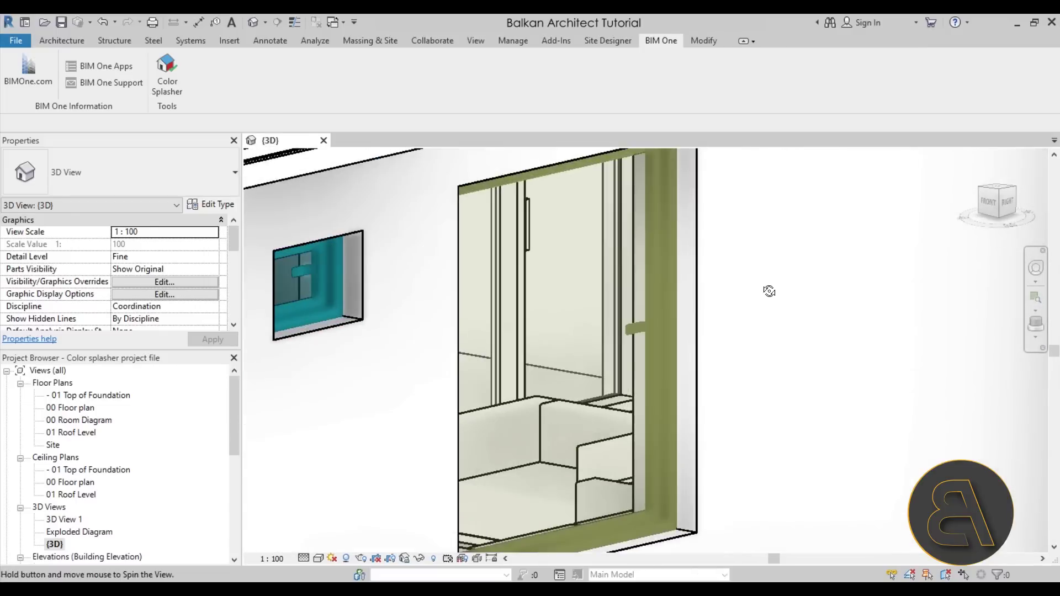
scroll(640, 353, down, 3)
shift+middle_drag(651, 289, 610, 372)
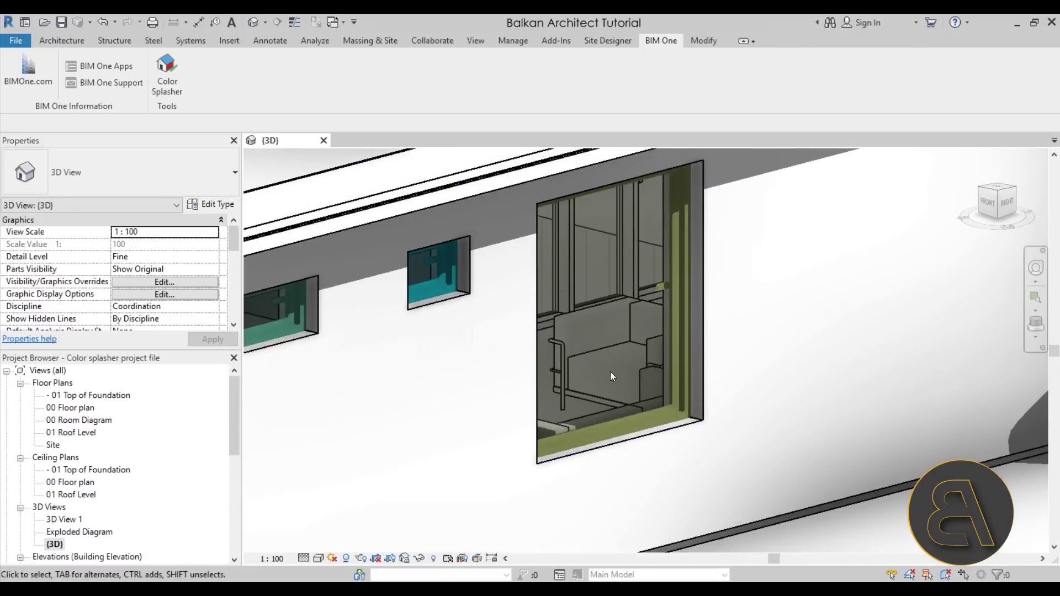
scroll(611, 372, up, 2)
shift+middle_drag(658, 401, 654, 323)
Zoom and orbit back out to view the whole house.
scroll(651, 325, up, 6)
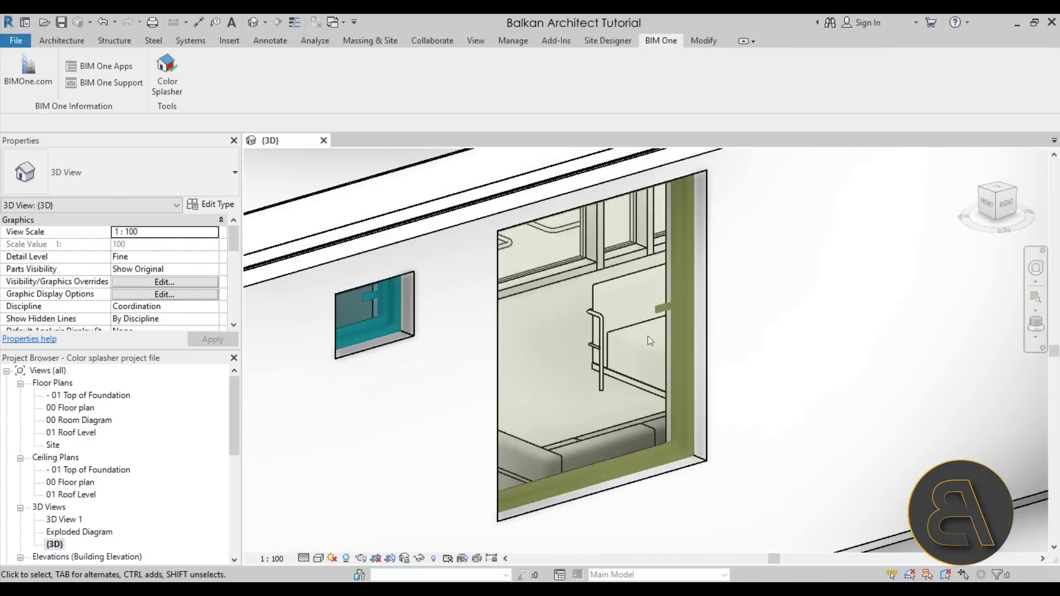
scroll(660, 307, down, 5)
scroll(607, 290, up, 4)
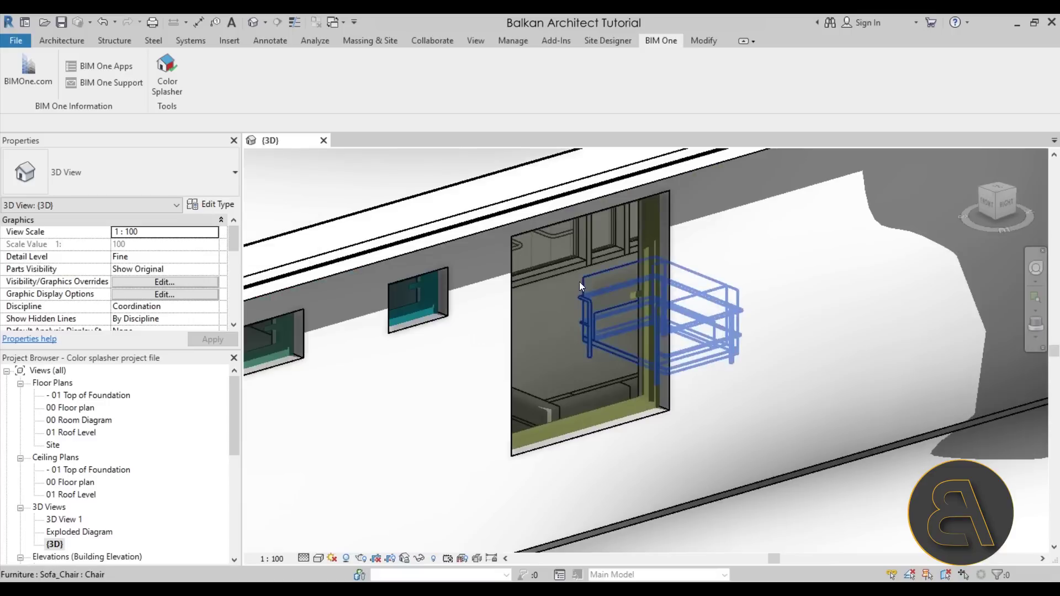
scroll(717, 372, down, 4)
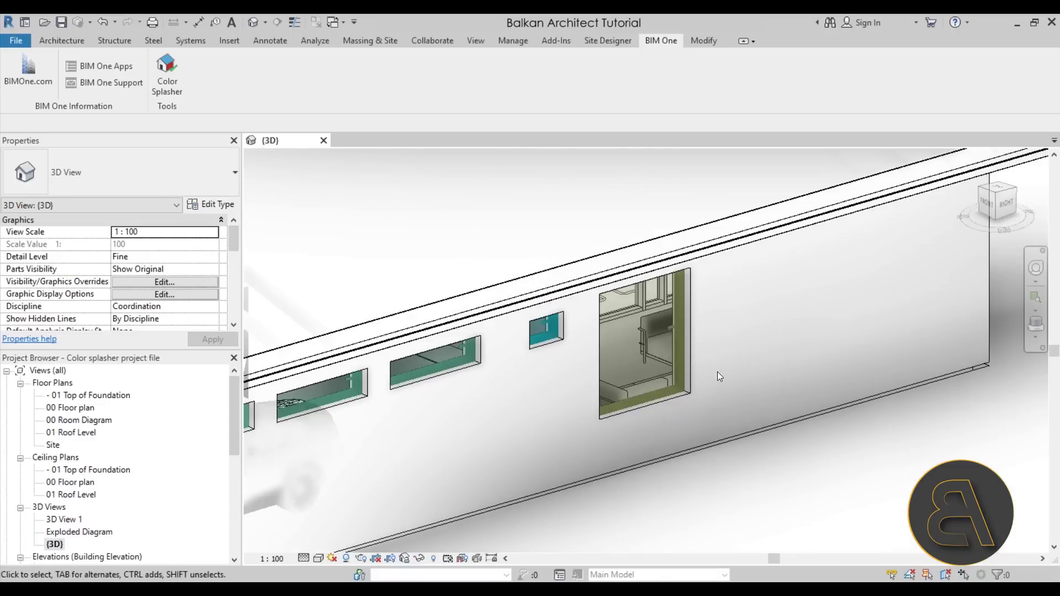
shift+middle_drag(717, 372, 631, 410)
scroll(718, 316, down, 6)
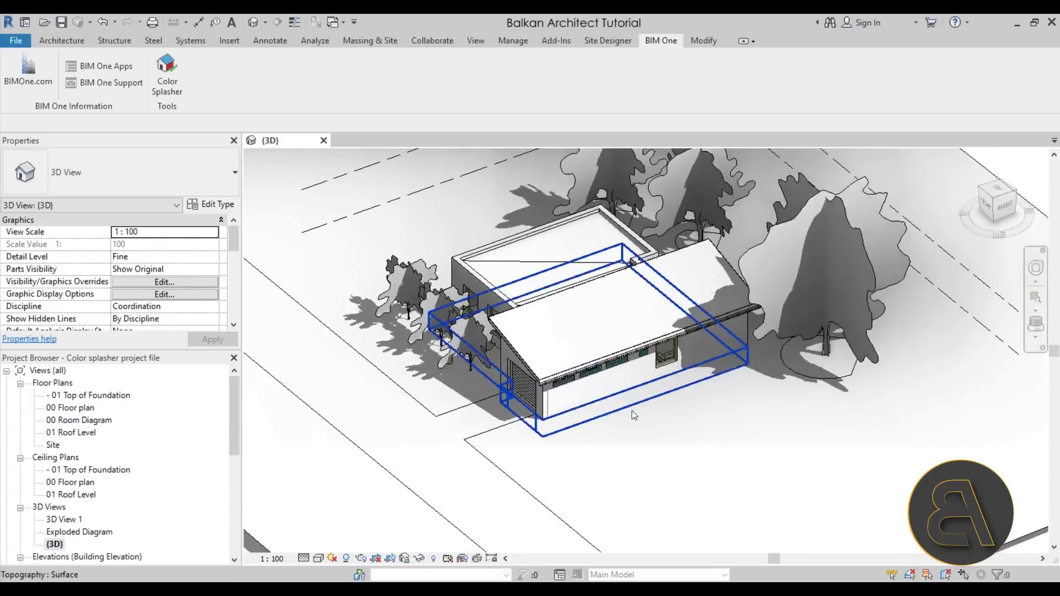
click(168, 83)
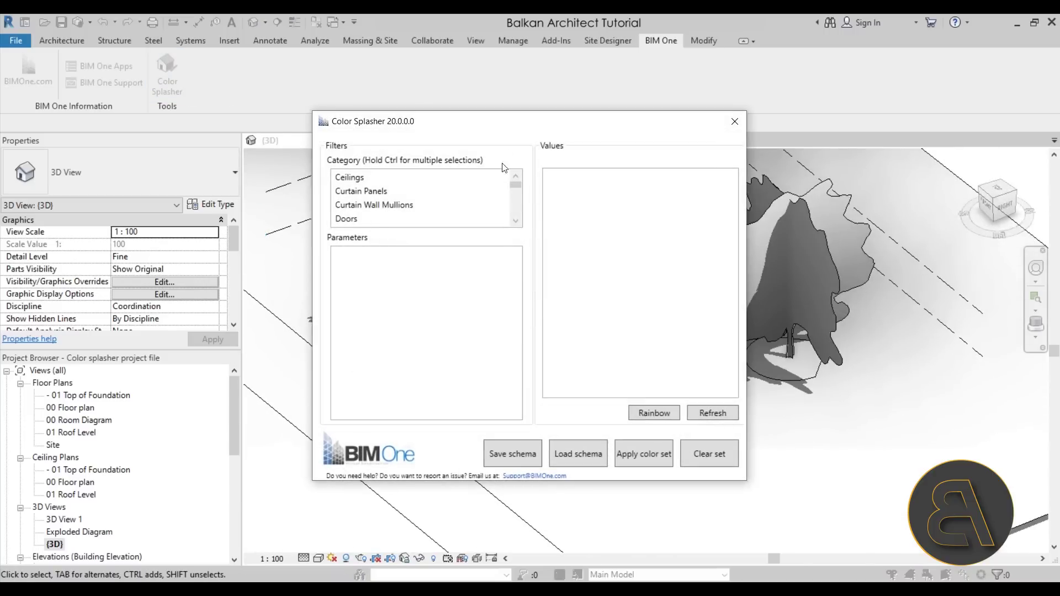
Colour the doors by Type with the Rainbow colour set, turning the garage door magenta.
drag(540, 129, 279, 104)
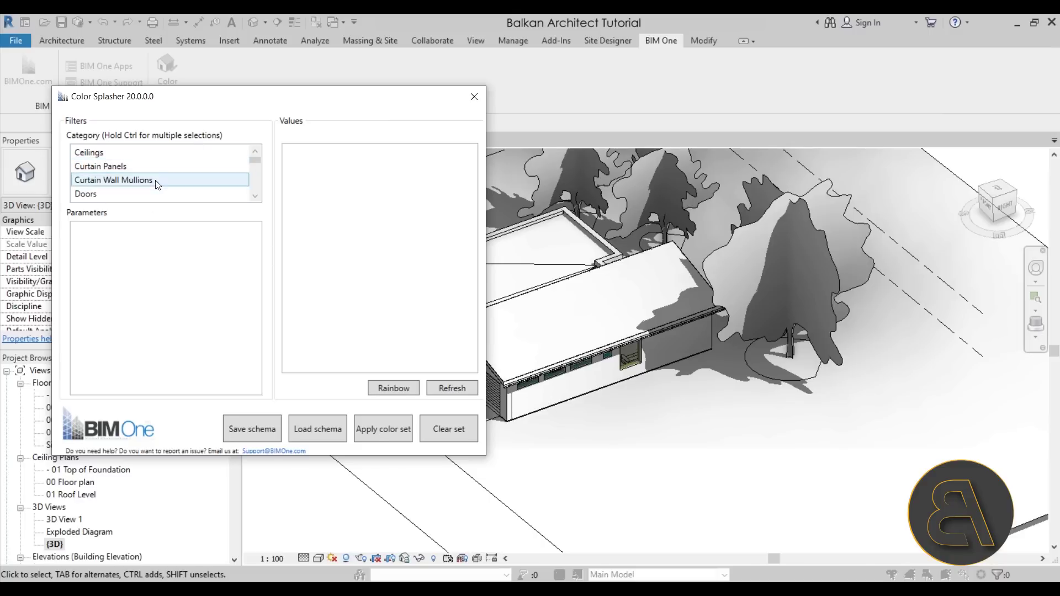
click(94, 194)
scroll(149, 260, down, 11)
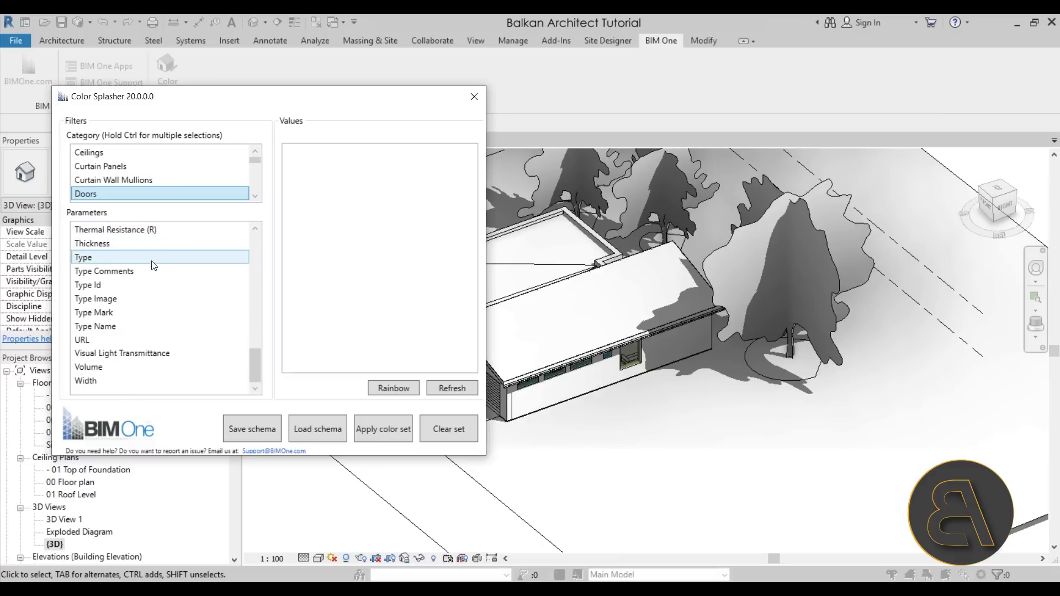
click(121, 258)
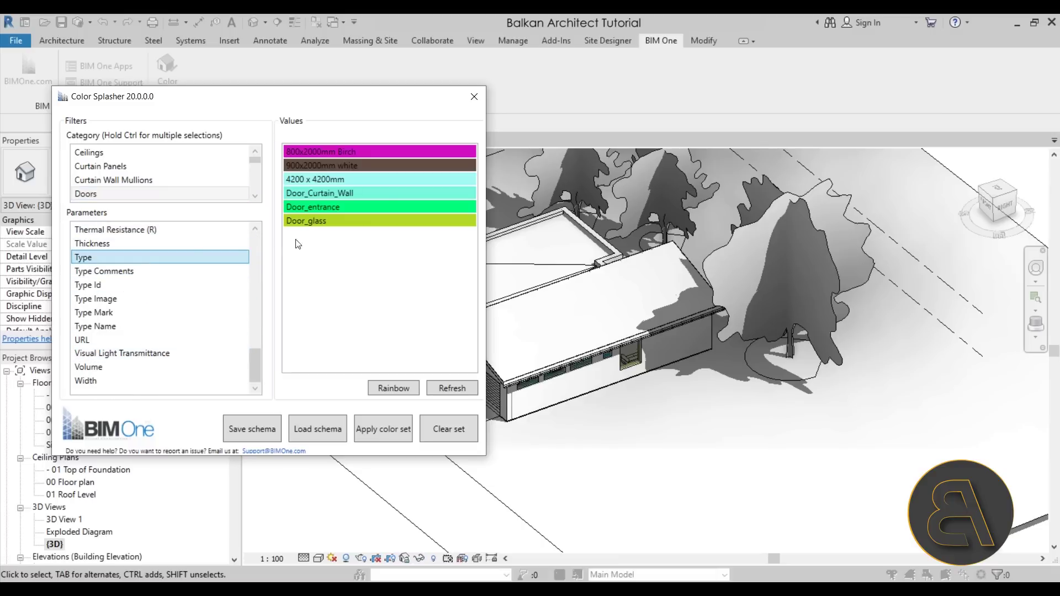
click(392, 389)
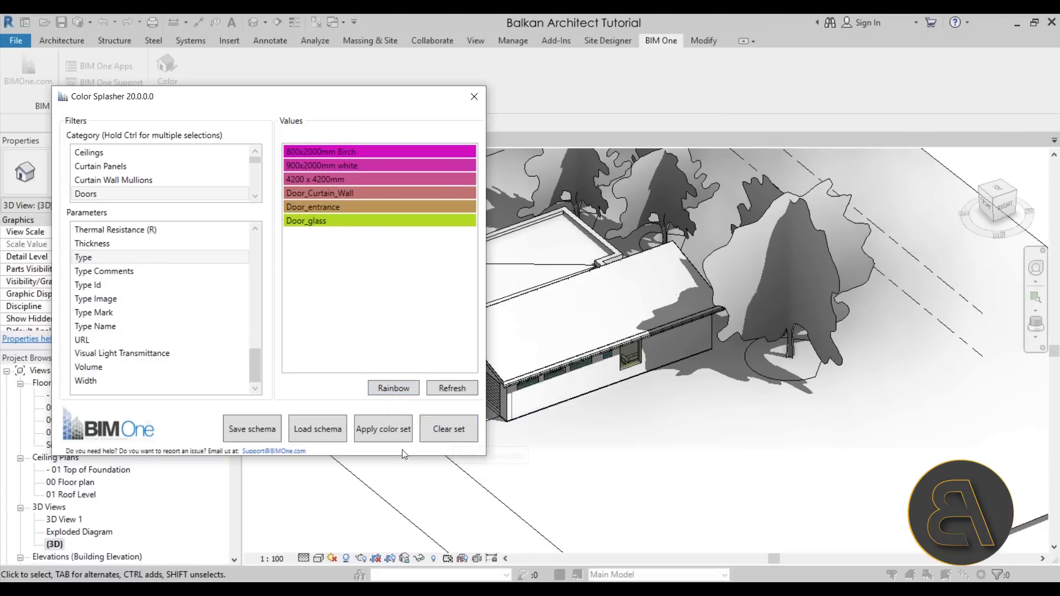
click(383, 429)
Close Color Splasher and orbit around the house to view the coloured doors.
click(473, 100)
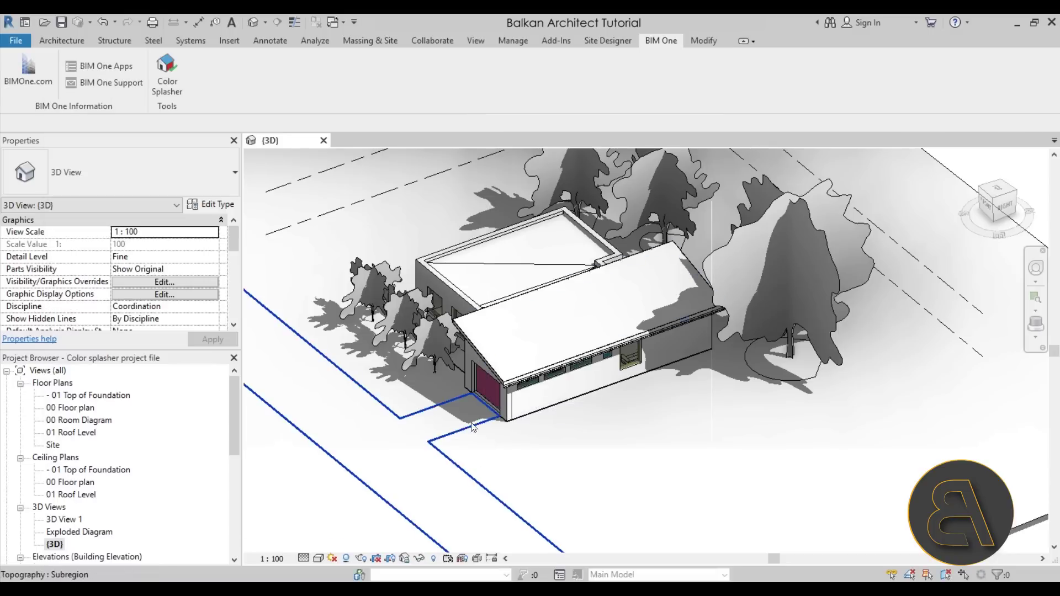
shift+middle_drag(635, 397, 542, 383)
scroll(569, 342, up, 6)
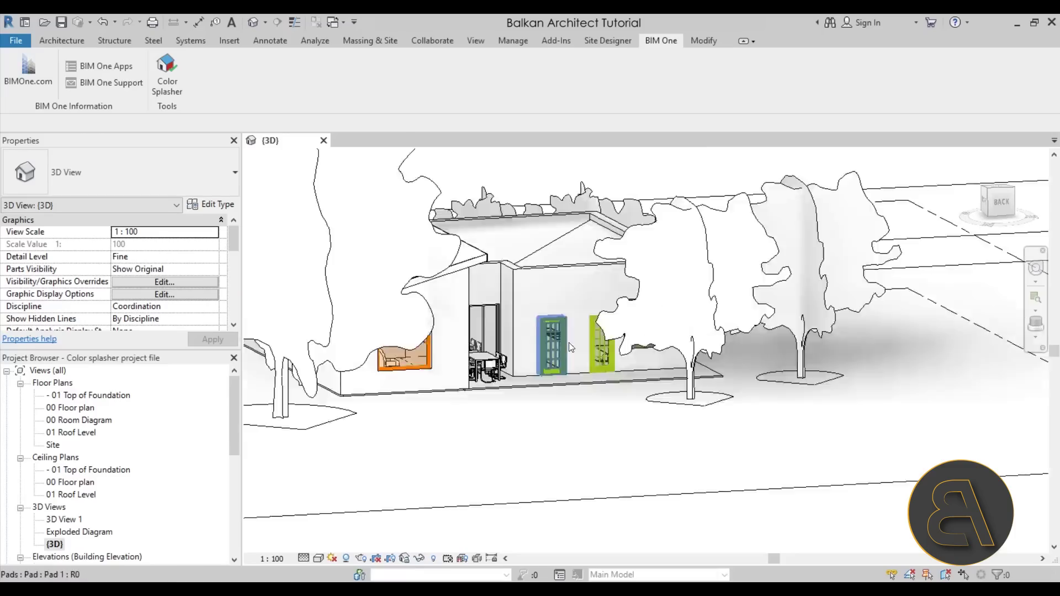
scroll(472, 322, down, 2)
shift+middle_drag(472, 322, 530, 445)
scroll(728, 478, down, 5)
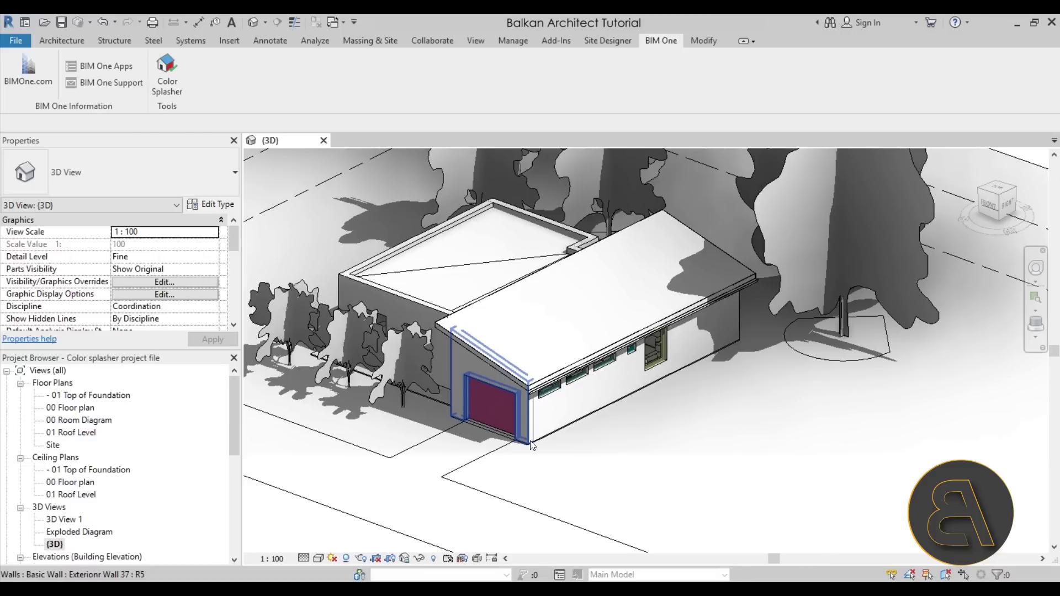
Zoom and pan to recentre the house showing the magenta garage door.
scroll(530, 445, down, 3)
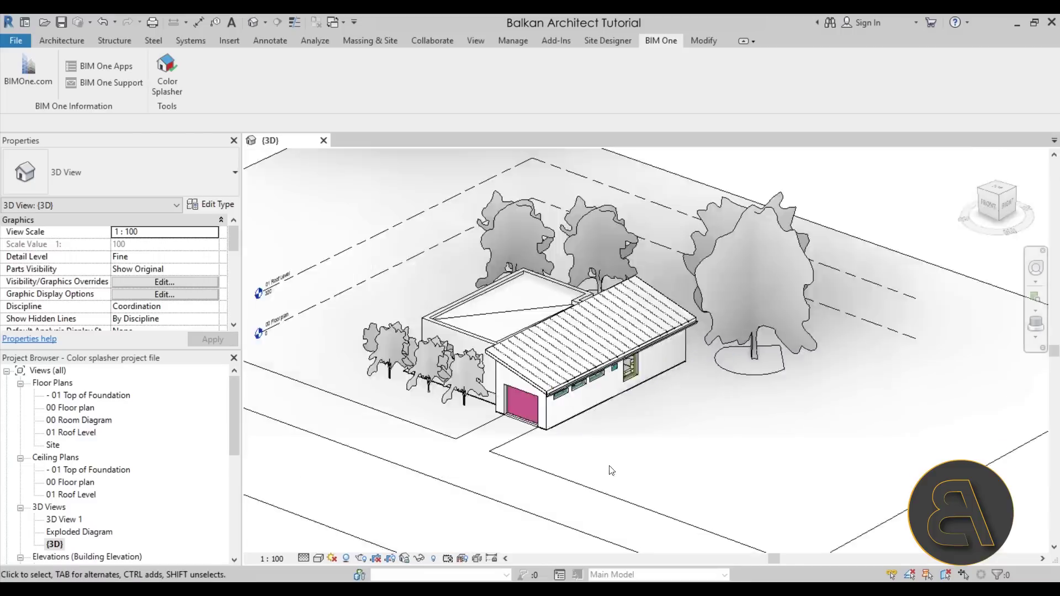
scroll(608, 469, up, 3)
scroll(607, 468, down, 2)
middle_drag(607, 468, 697, 385)
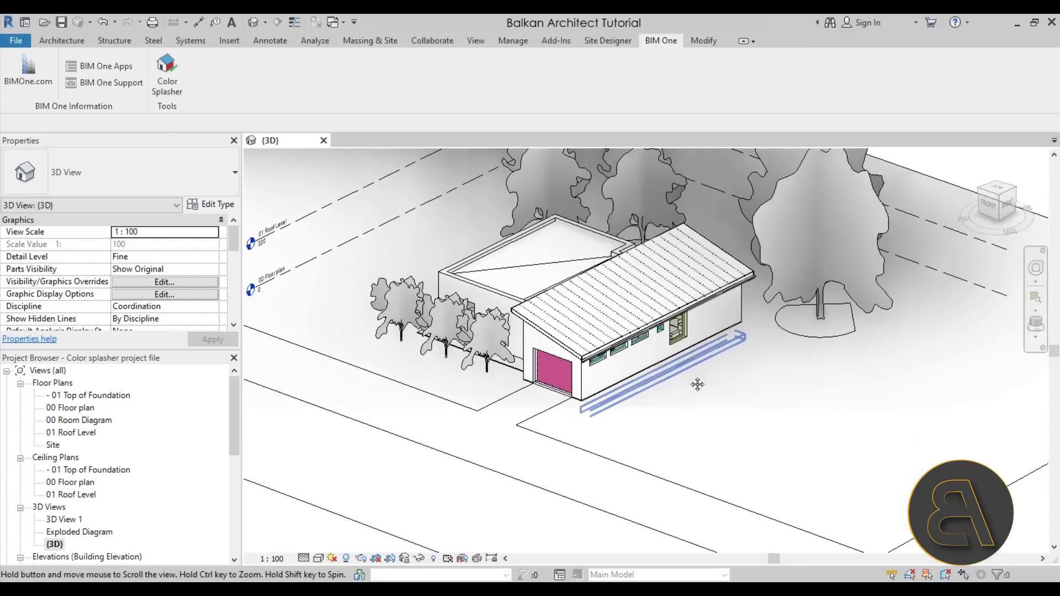
scroll(681, 357, up, 3)
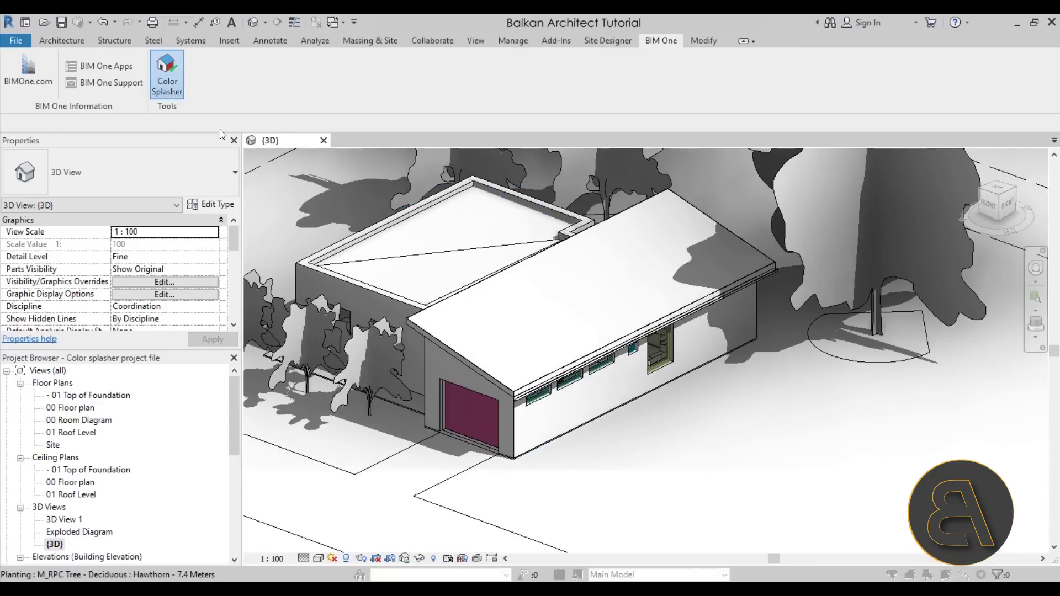
In Color Splasher choose the Walls category and the Length parameter.
scroll(375, 192, down, 3)
scroll(373, 219, up, 1)
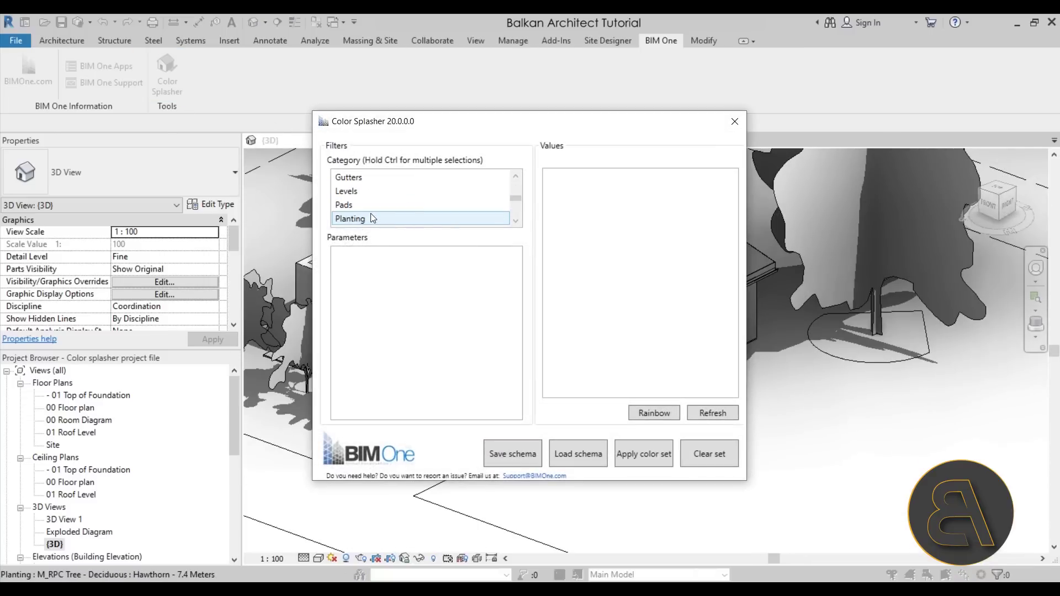
scroll(372, 218, down, 5)
click(358, 205)
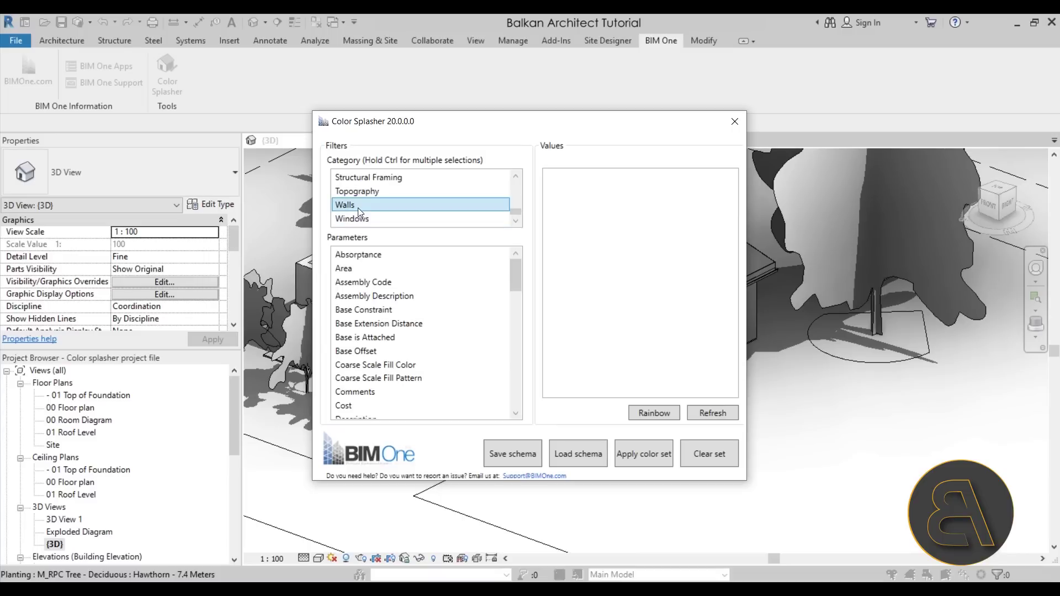
scroll(427, 301, down, 6)
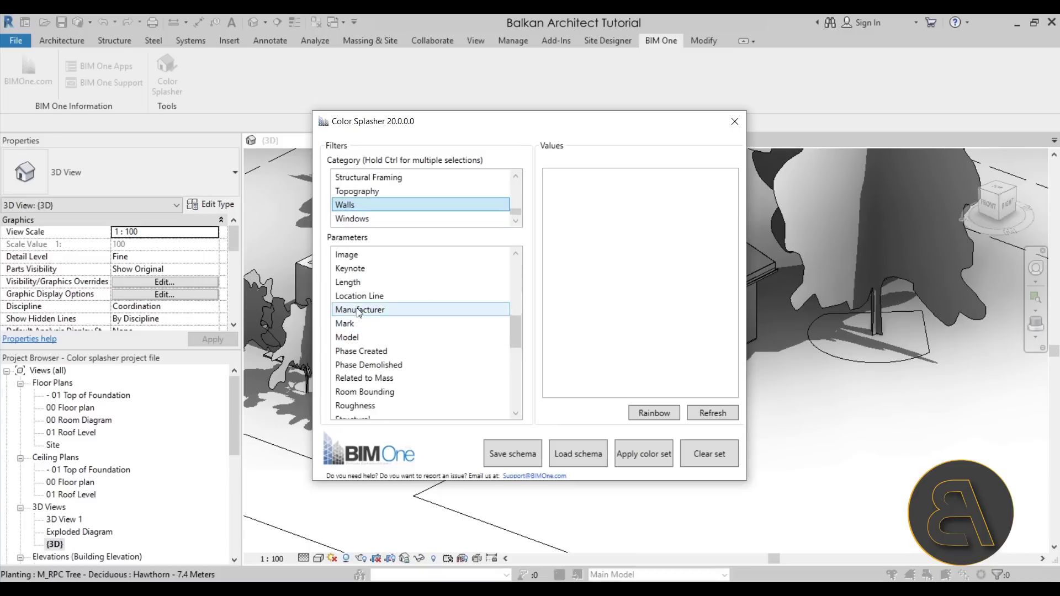
click(359, 283)
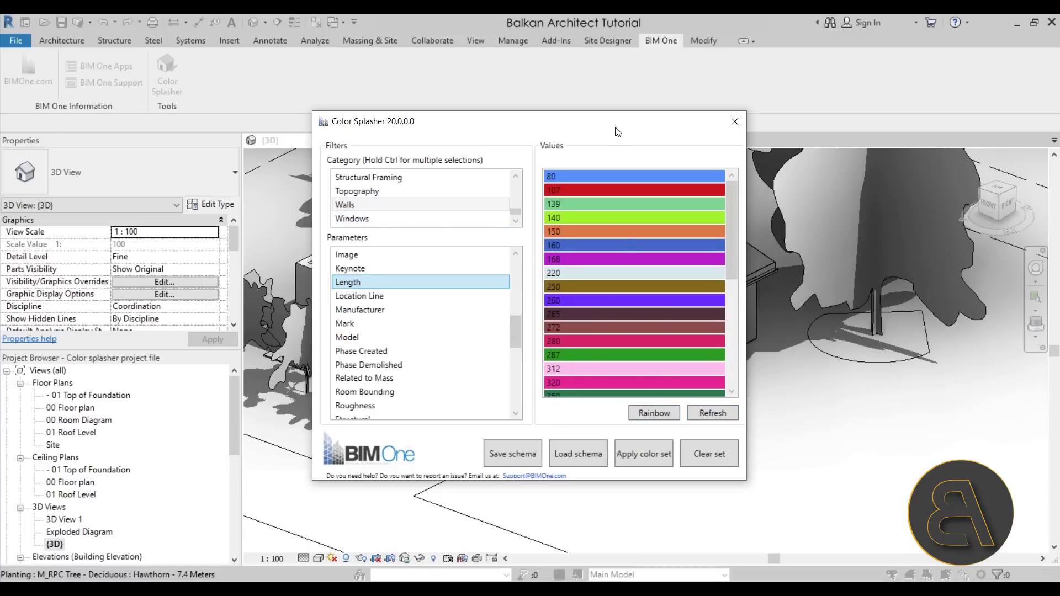
drag(616, 132, 356, 108)
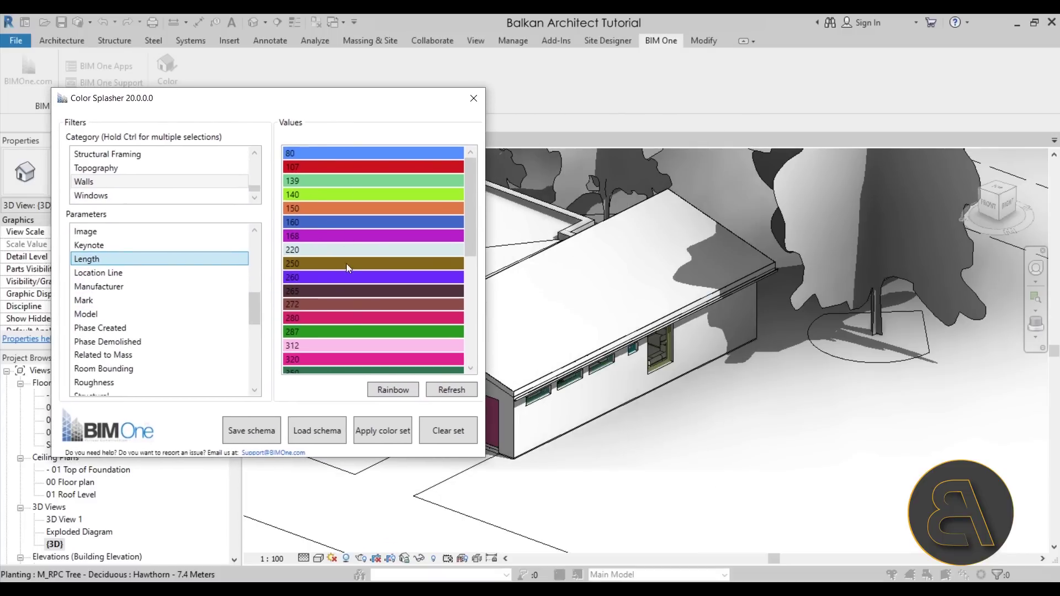
Generate Rainbow then Random colours for wall lengths, apply, clear and reapply the set.
click(379, 388)
scroll(377, 201, down, 6)
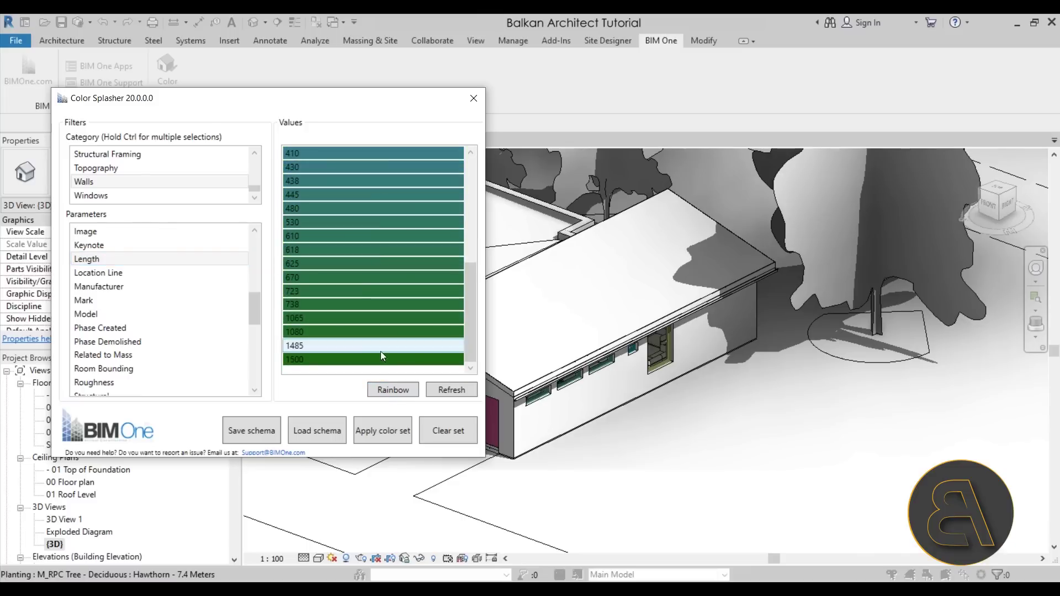
scroll(342, 334, up, 5)
click(451, 390)
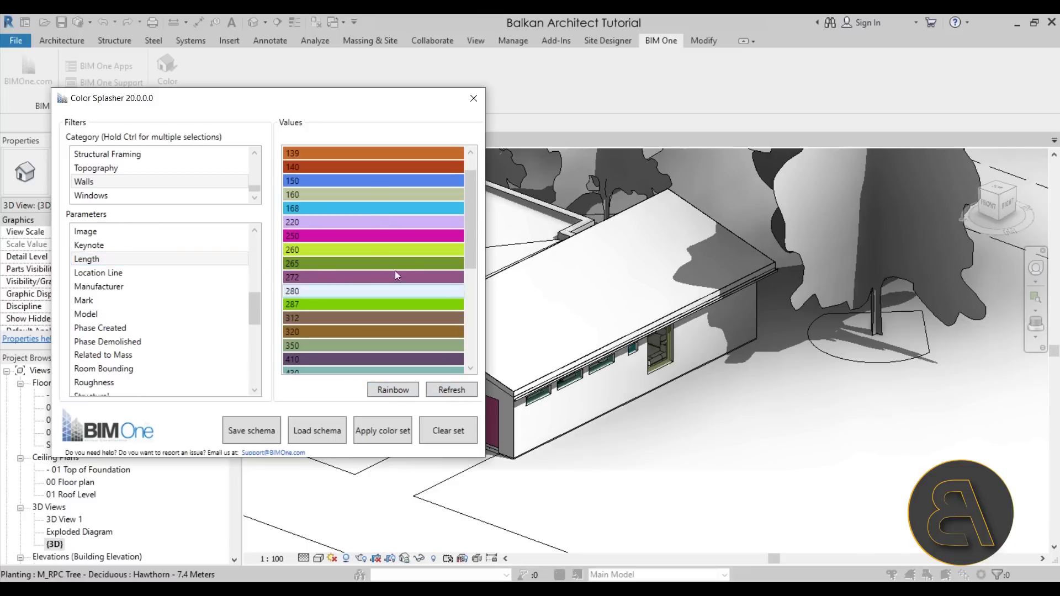
scroll(331, 221, down, 5)
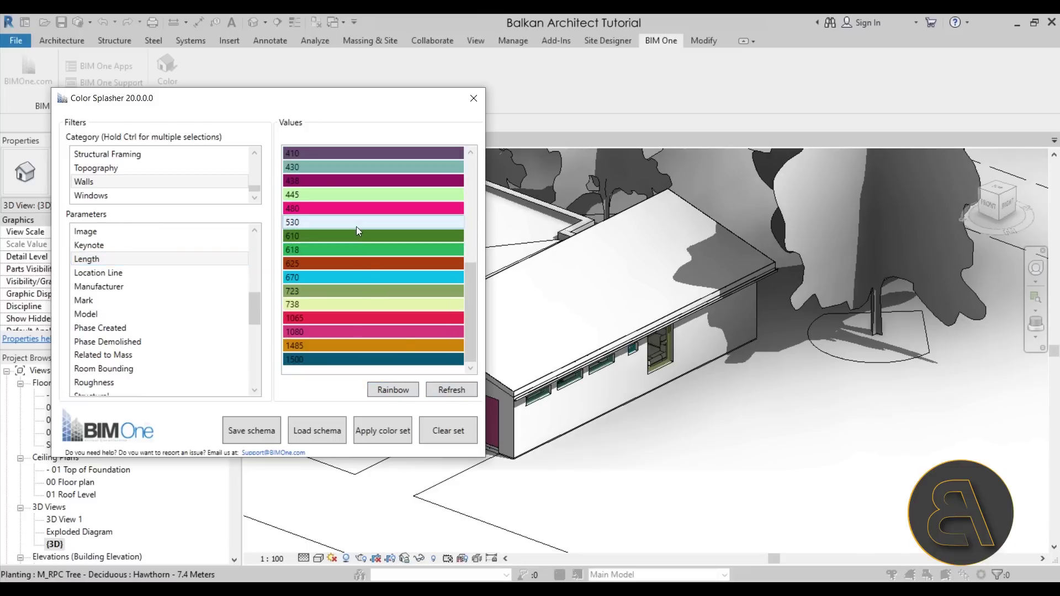
click(386, 433)
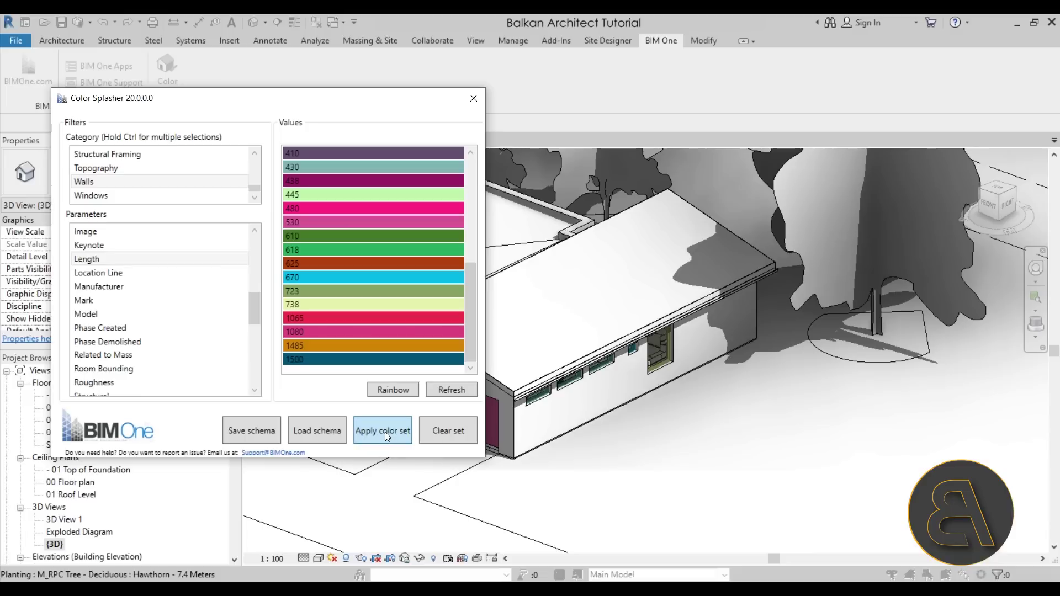
click(454, 435)
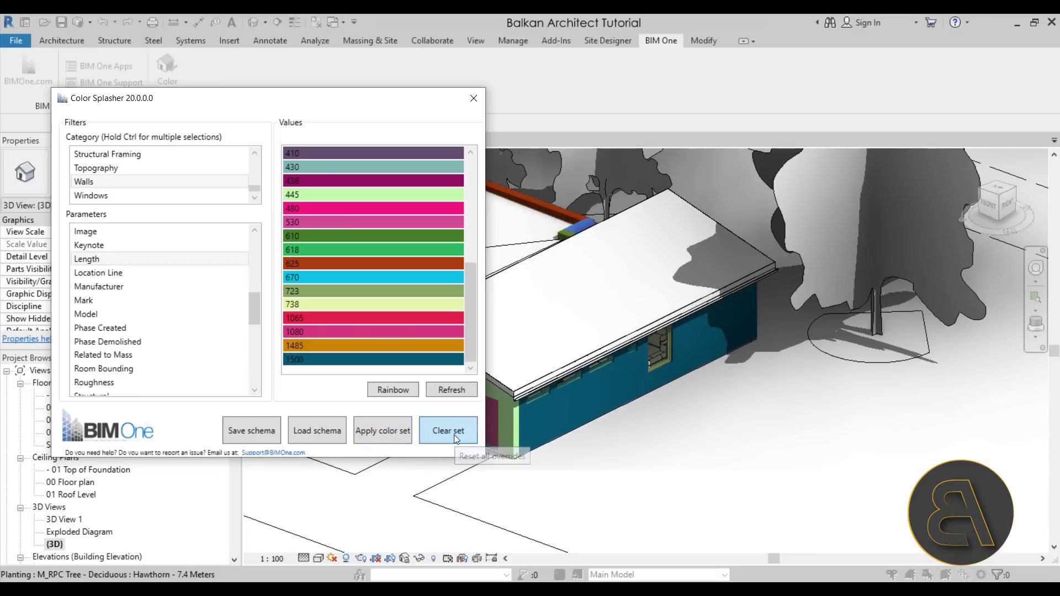
click(393, 432)
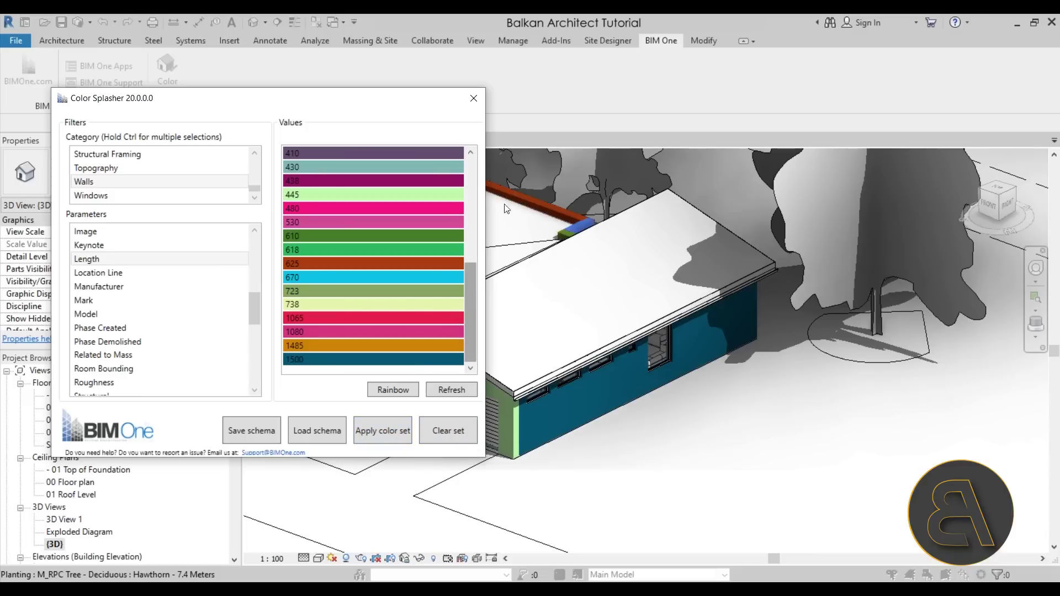
mouse_move(353, 98)
mouse_down()
mouse_move(315, 100)
mouse_move(100, 166)
mouse_move(364, 103)
mouse_up()
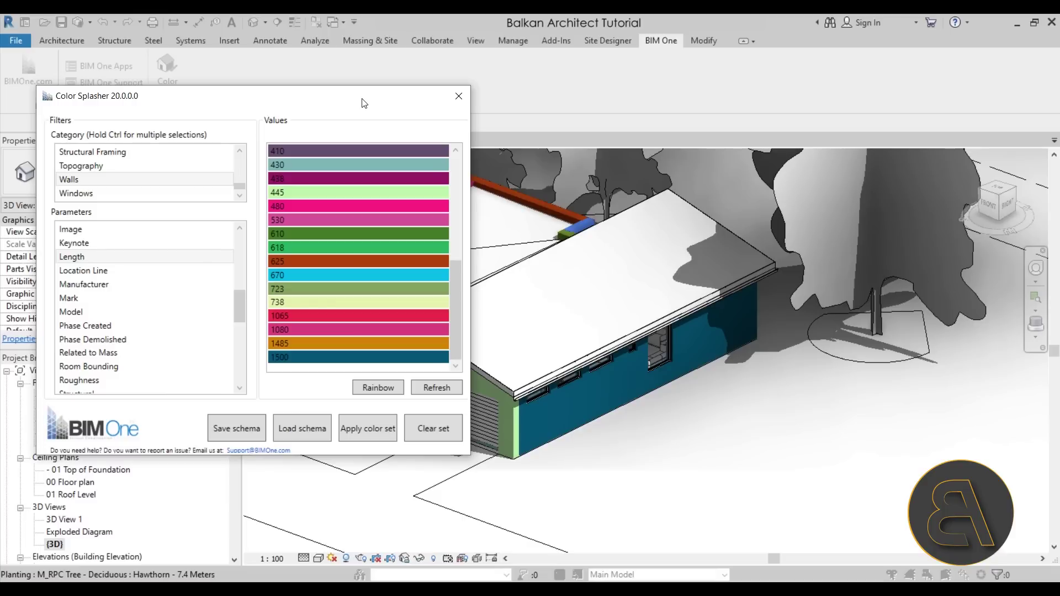
click(228, 435)
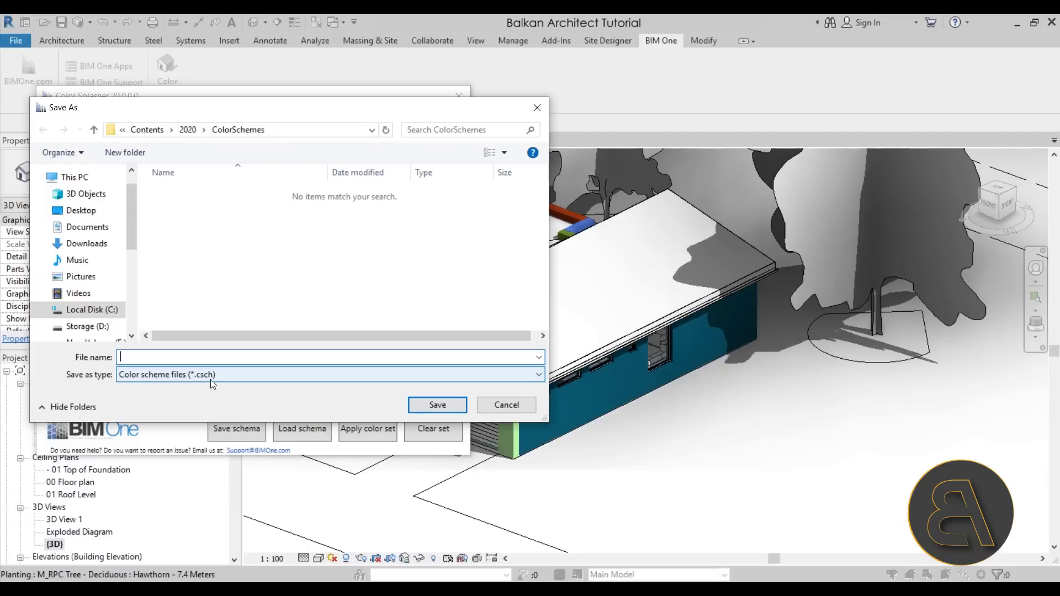
click(524, 409)
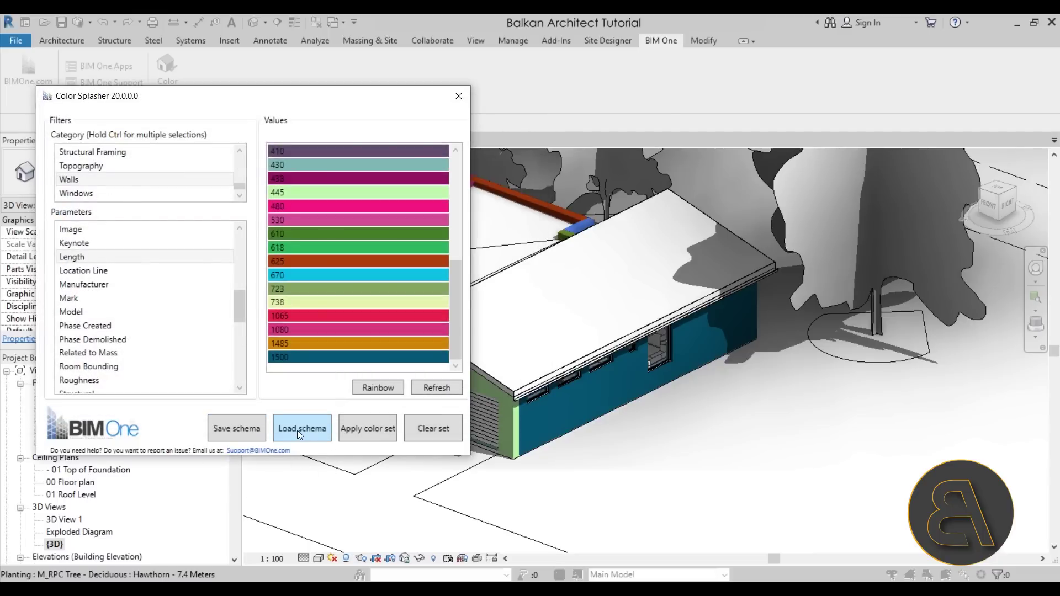
click(298, 429)
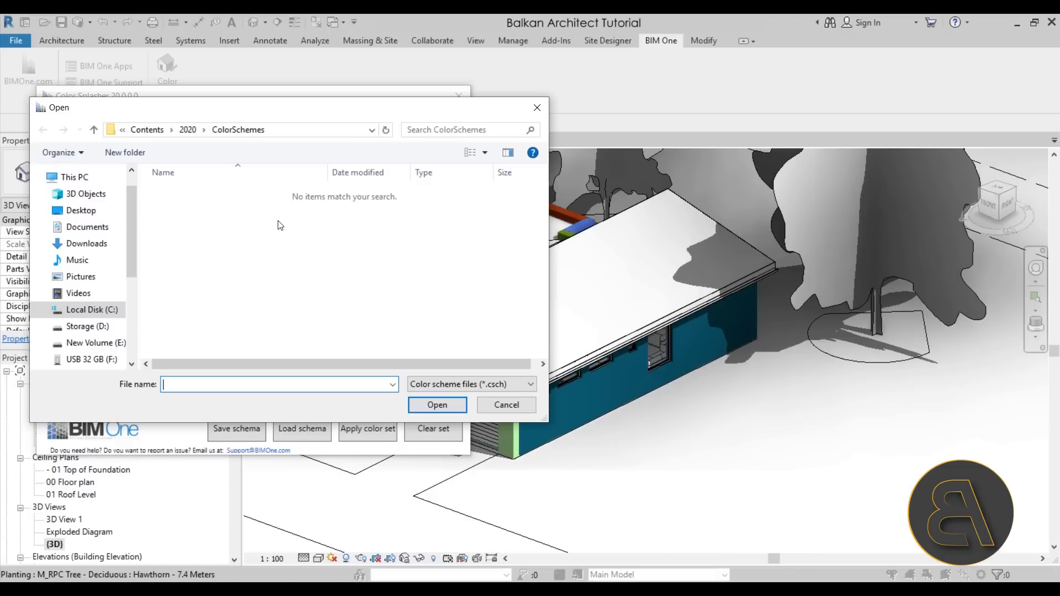
click(500, 406)
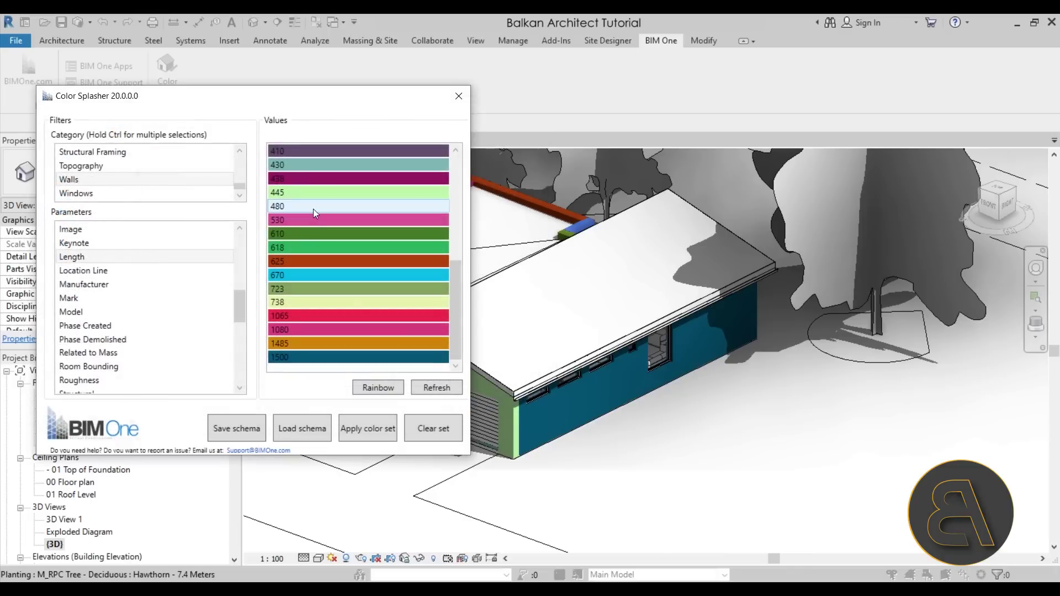
Close Color Splasher and orbit to an elevated view of the length-coloured walls.
scroll(362, 300, up, 5)
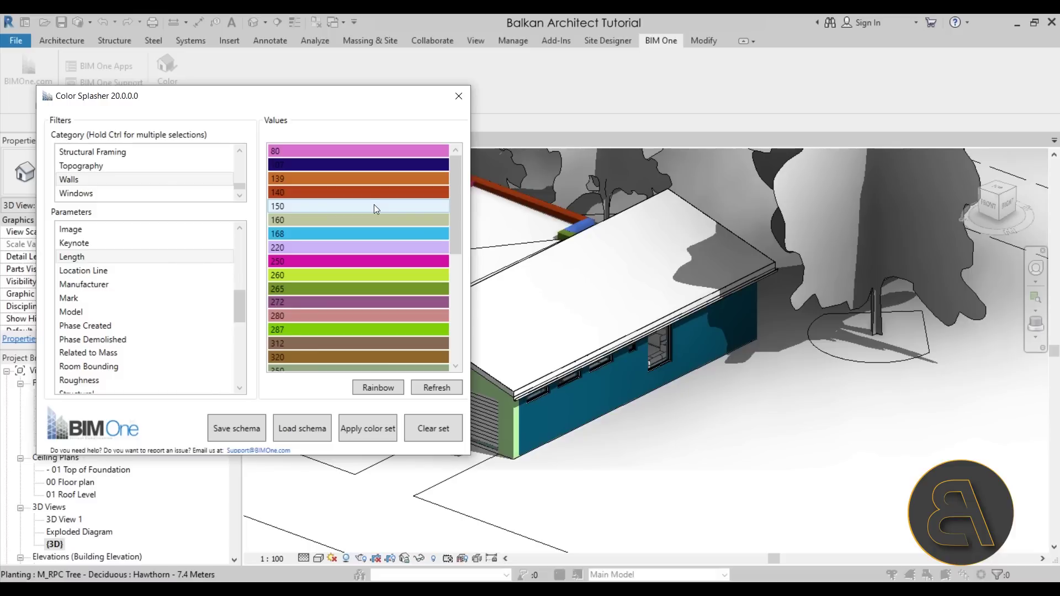
click(458, 96)
scroll(532, 329, down, 3)
shift+middle_drag(533, 329, 576, 346)
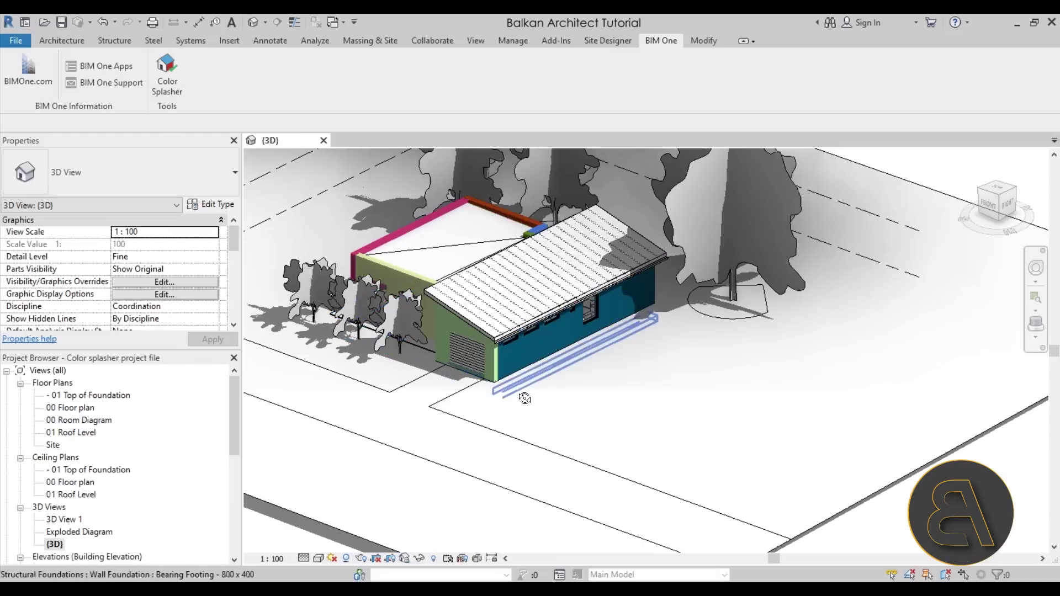
shift+middle_drag(525, 398, 867, 394)
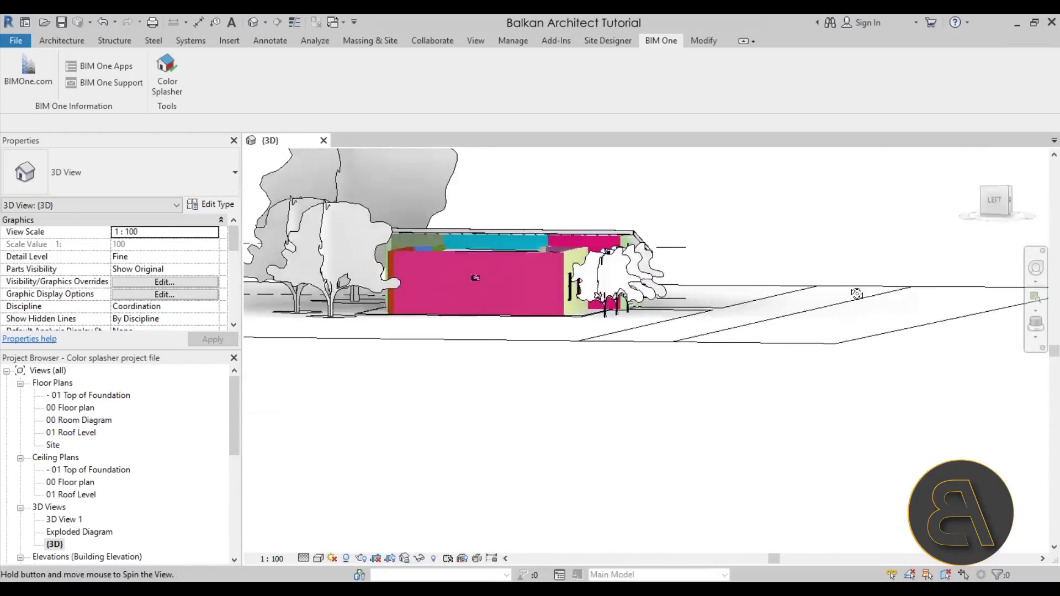
shift+middle_drag(856, 294, 592, 421)
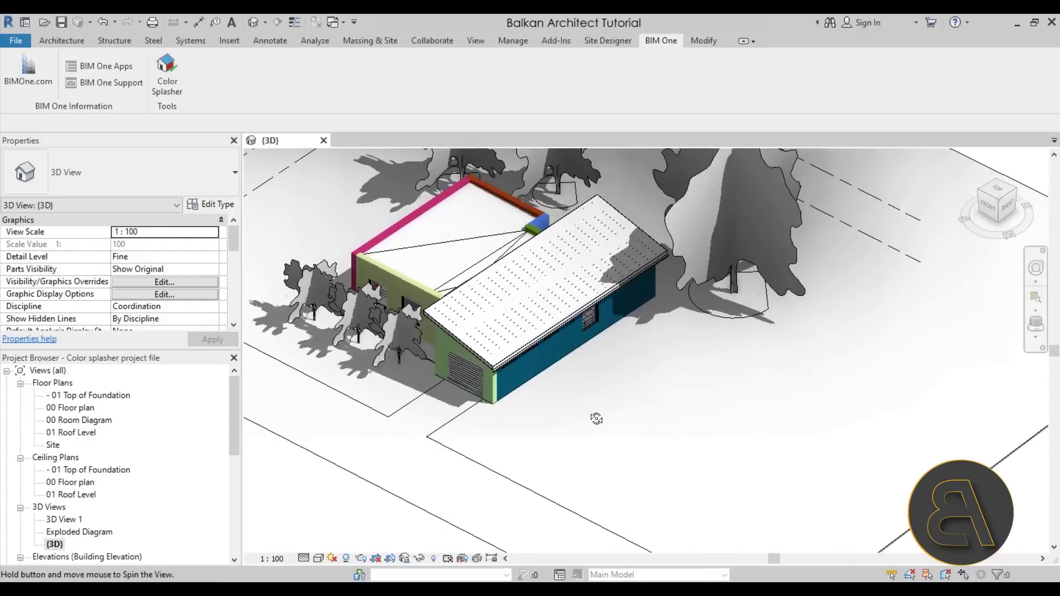
scroll(438, 283, up, 3)
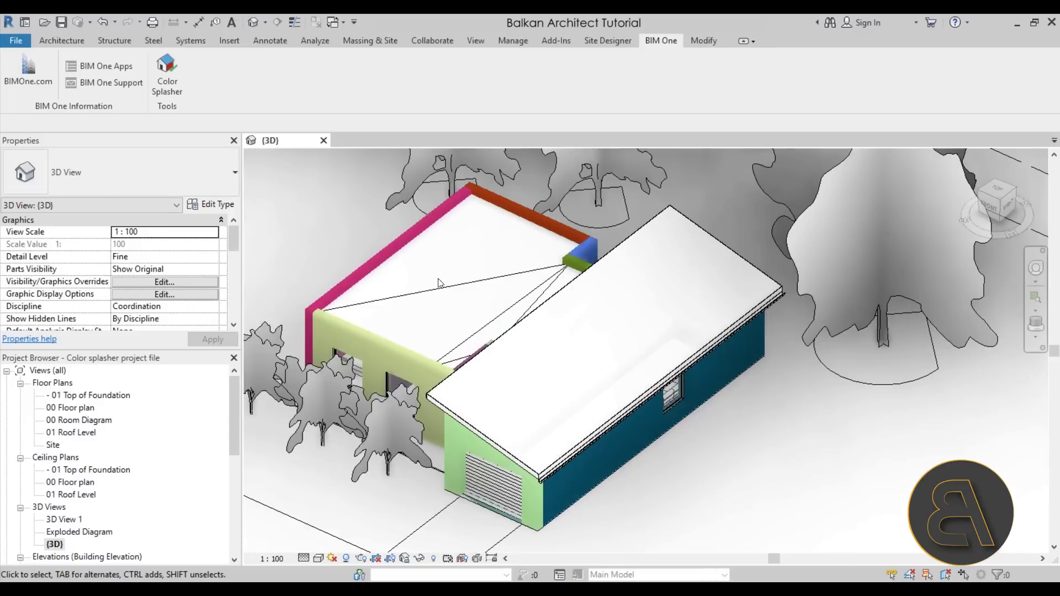
middle_drag(438, 283, 419, 311)
scroll(435, 299, down, 2)
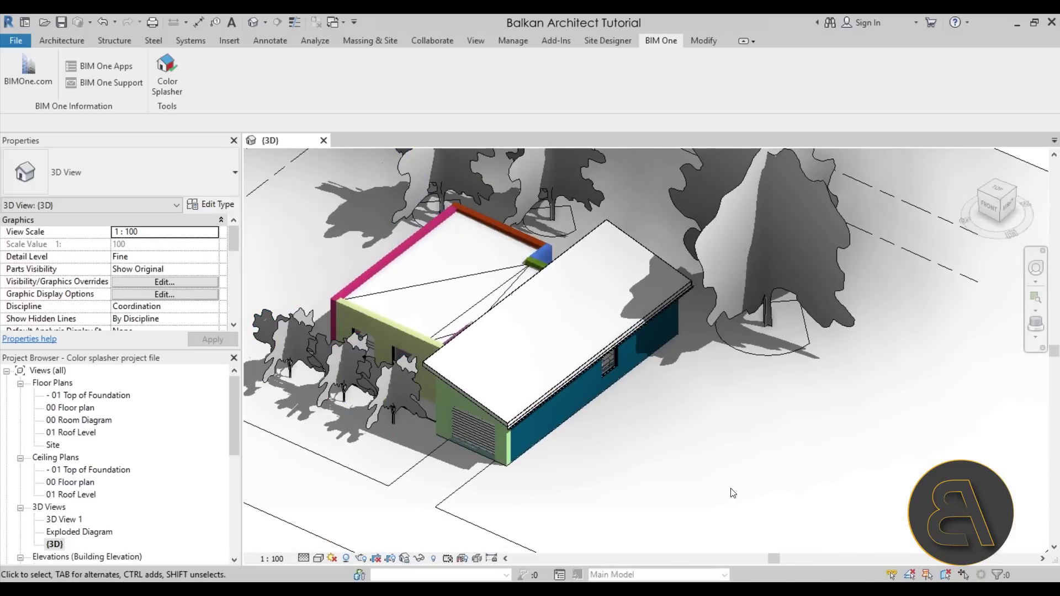
scroll(109, 488, down, 5)
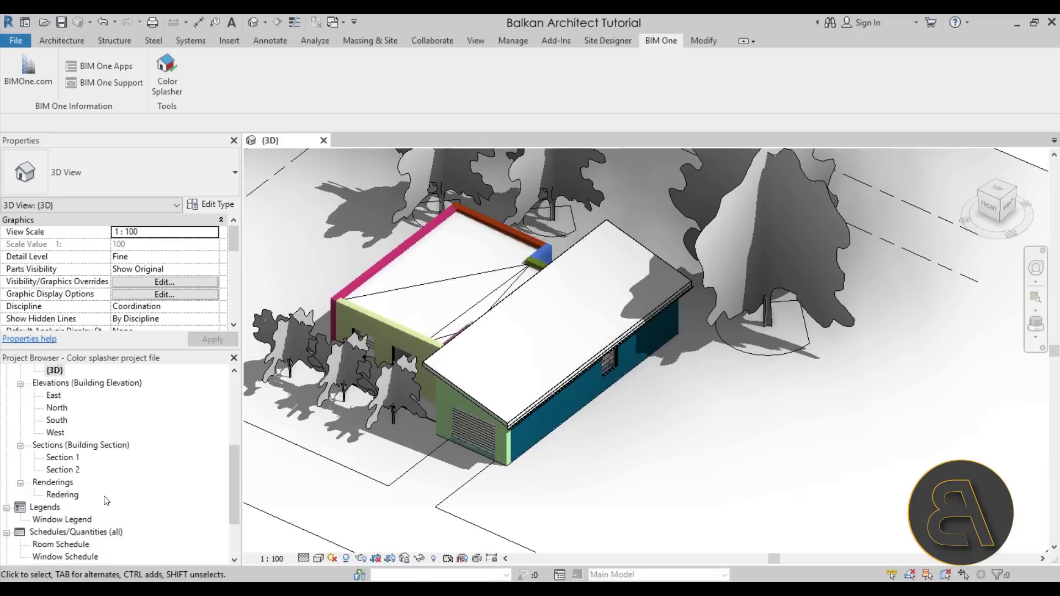
Open the A101 - Technical plans sheet and zoom over its floor plan.
scroll(107, 501, down, 2)
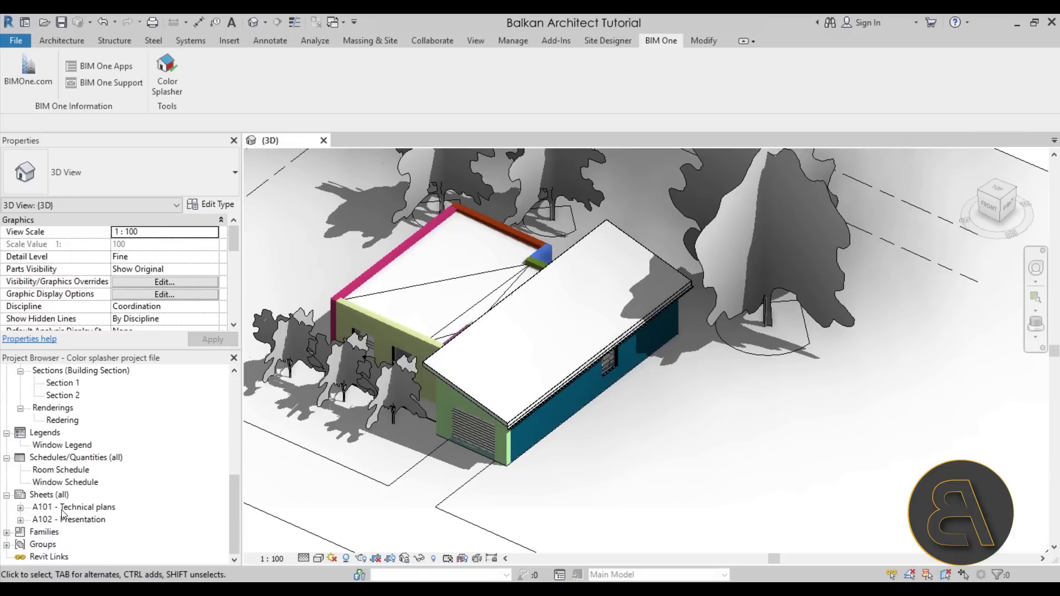
double_click(62, 507)
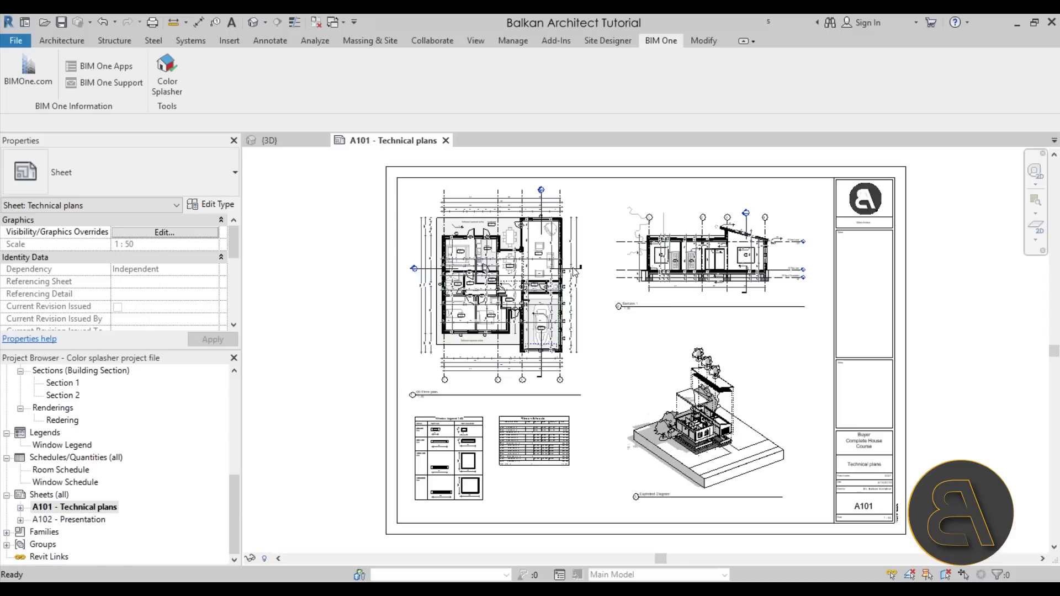
scroll(574, 271, up, 5)
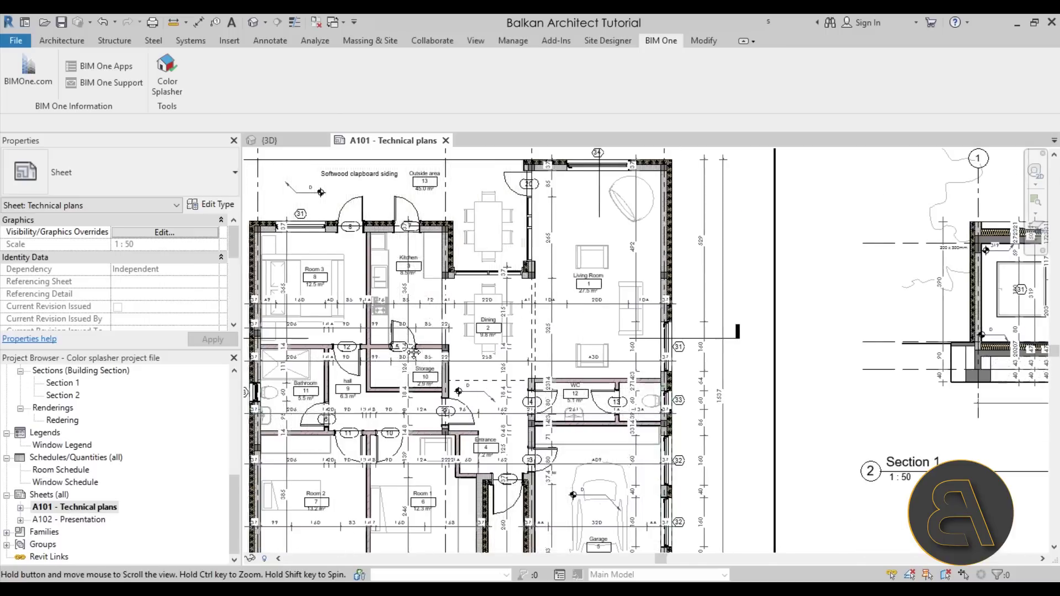
scroll(414, 352, down, 5)
scroll(564, 354, up, 3)
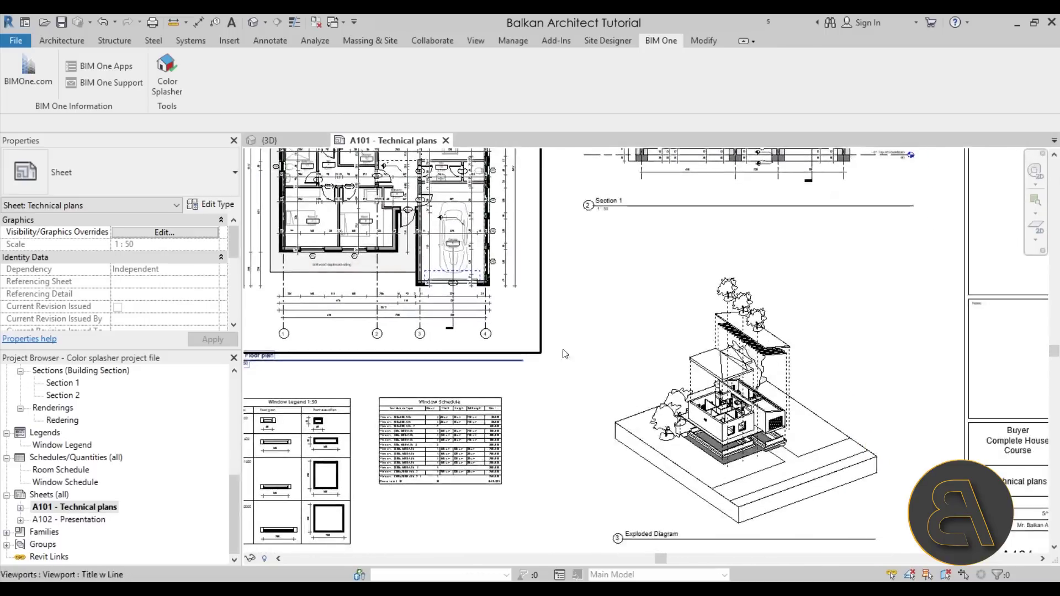
scroll(547, 387, down, 3)
scroll(527, 414, up, 4)
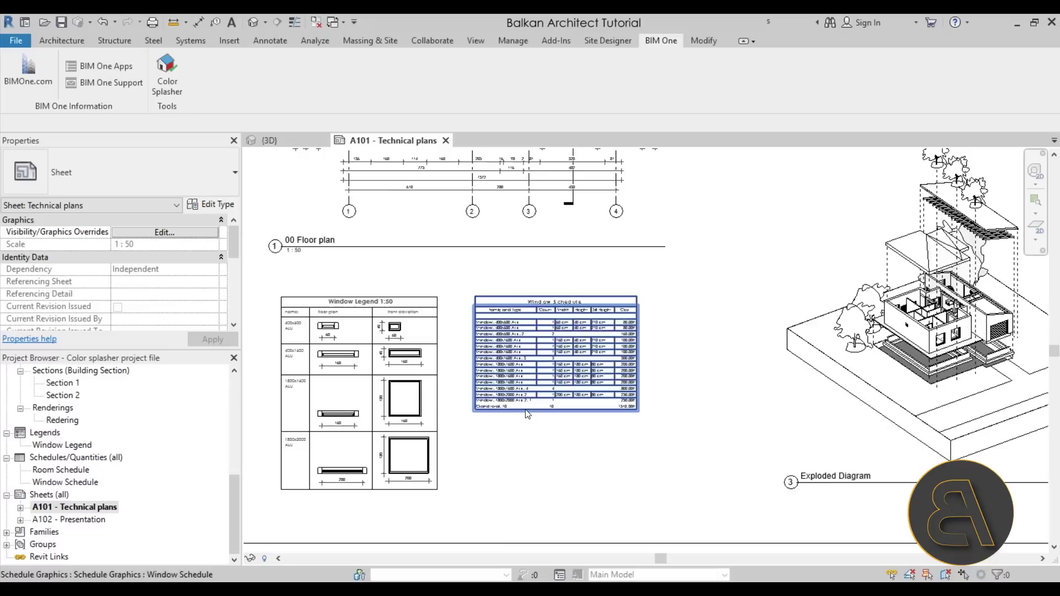
Zoom and pan down across the sheet's Section 1 drawing and schedules.
scroll(456, 375, up, 2)
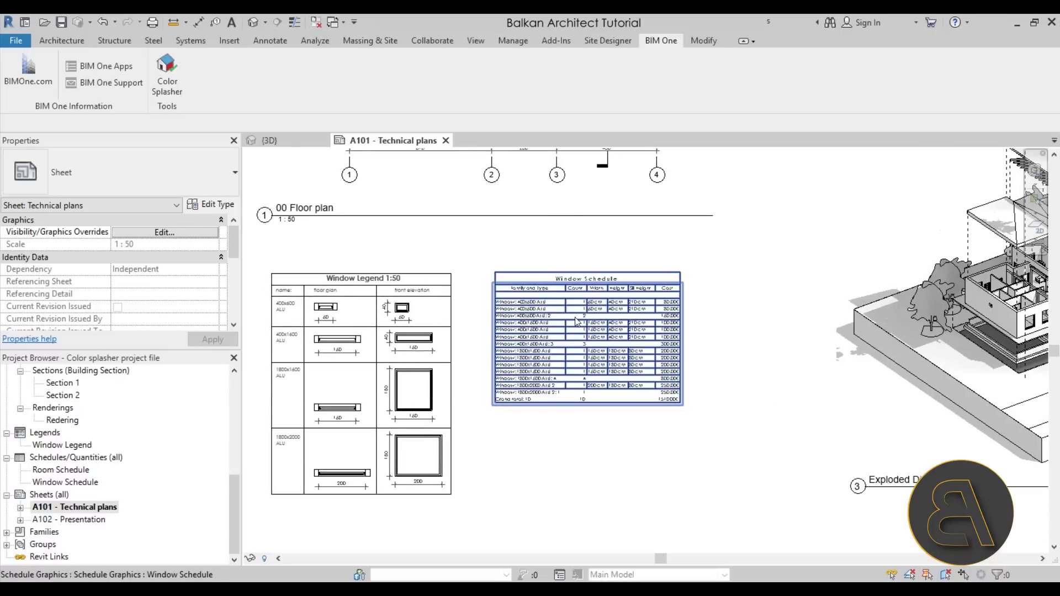
scroll(577, 321, down, 3)
scroll(497, 359, up, 3)
scroll(497, 386, up, 1)
mouse_move(489, 353)
middle_down()
mouse_move(489, 455)
mouse_move(492, 381)
middle_up()
scroll(491, 380, down, 4)
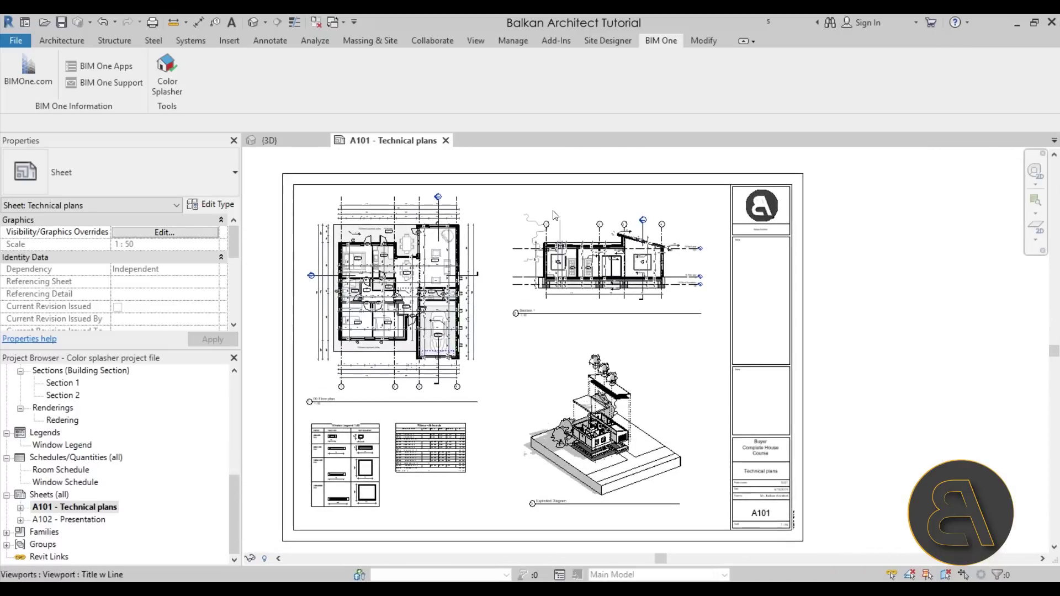